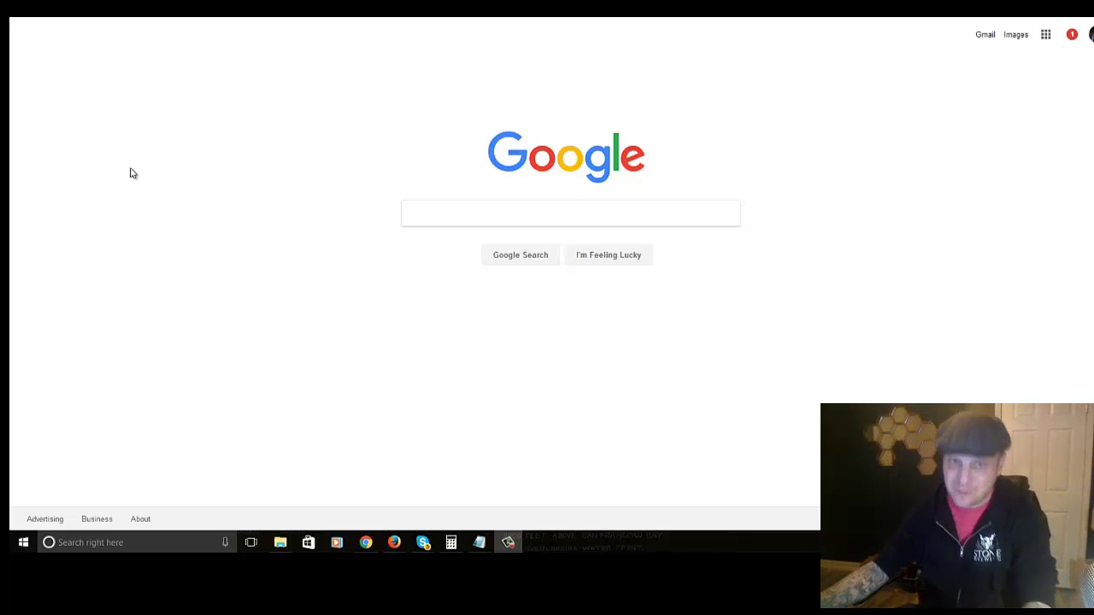
Step: Search Google for "weight loss"
{"action": "left_click", "coordinate": [474, 206]}
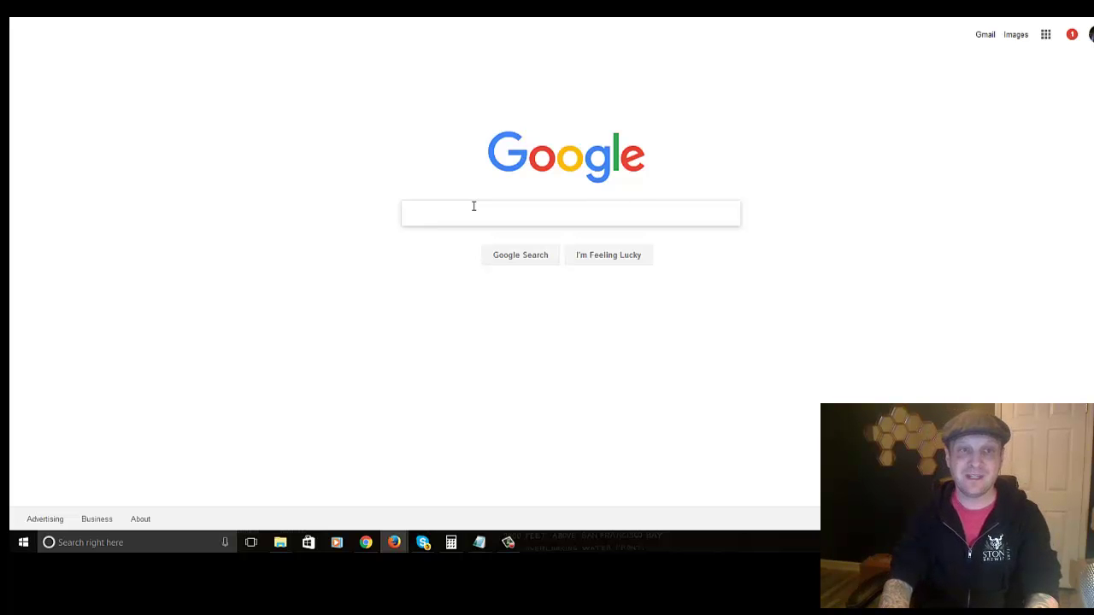
{"action": "type", "text": "weight loss"}
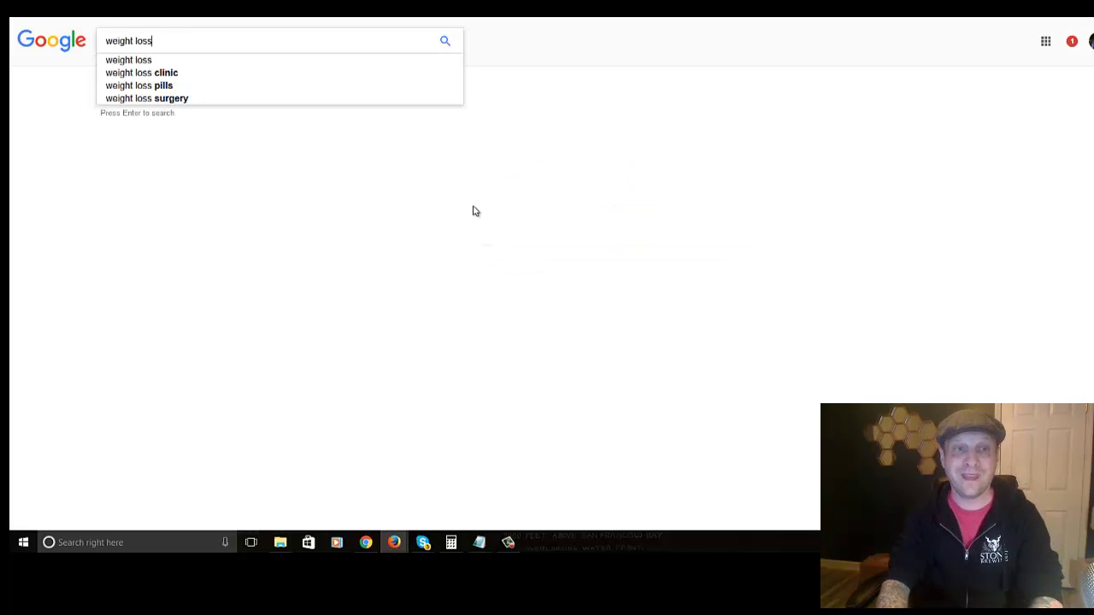
{"action": "key", "text": "Return"}
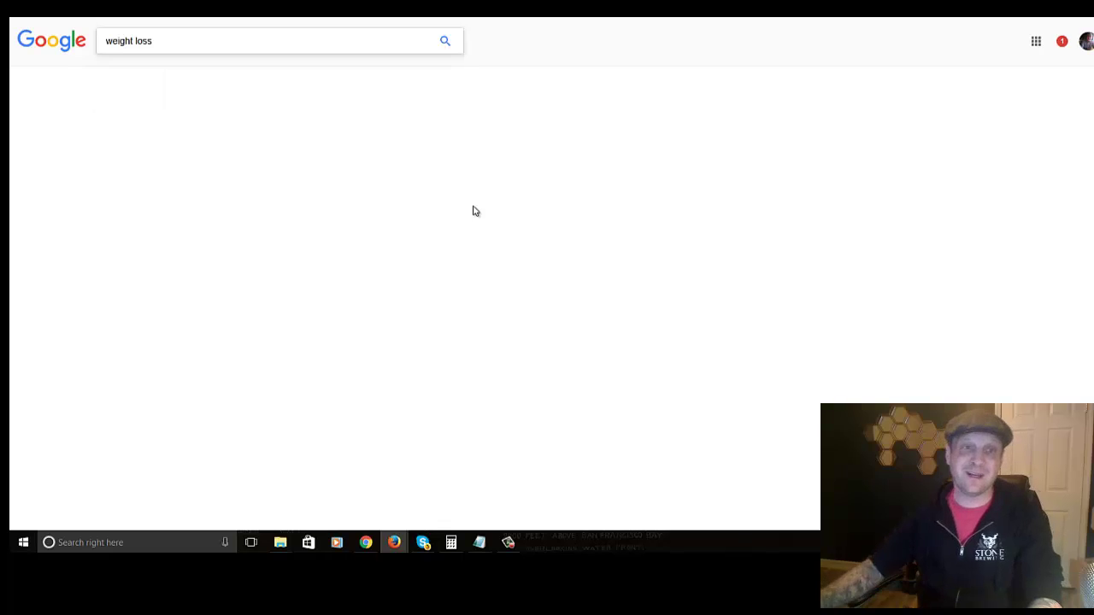
Step: Check the search suggestions for "weight loss" followed by each of the letters a, b, c and d
{"action": "left_click", "coordinate": [194, 44]}
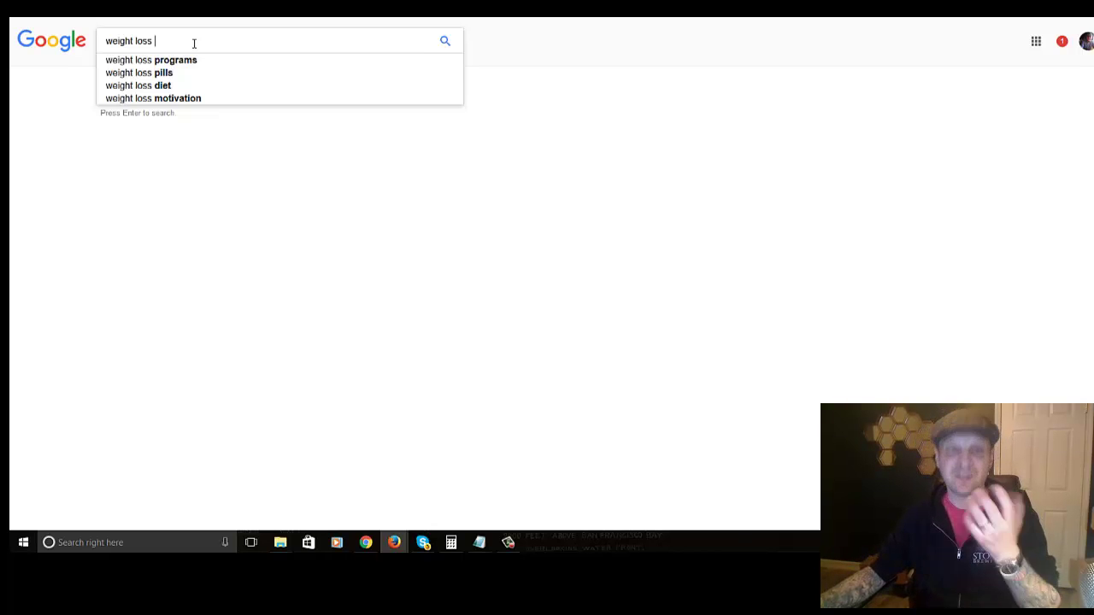
{"action": "type", "text": "a"}
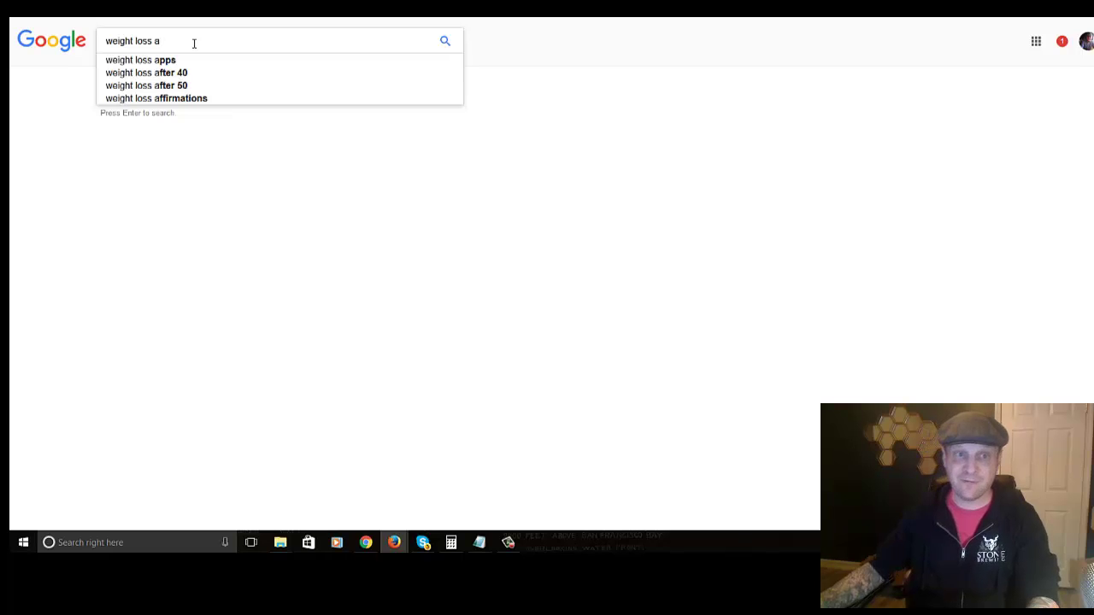
{"action": "key", "text": "BackSpace"}
{"action": "type", "text": "b"}
{"action": "key", "text": "BackSpace"}
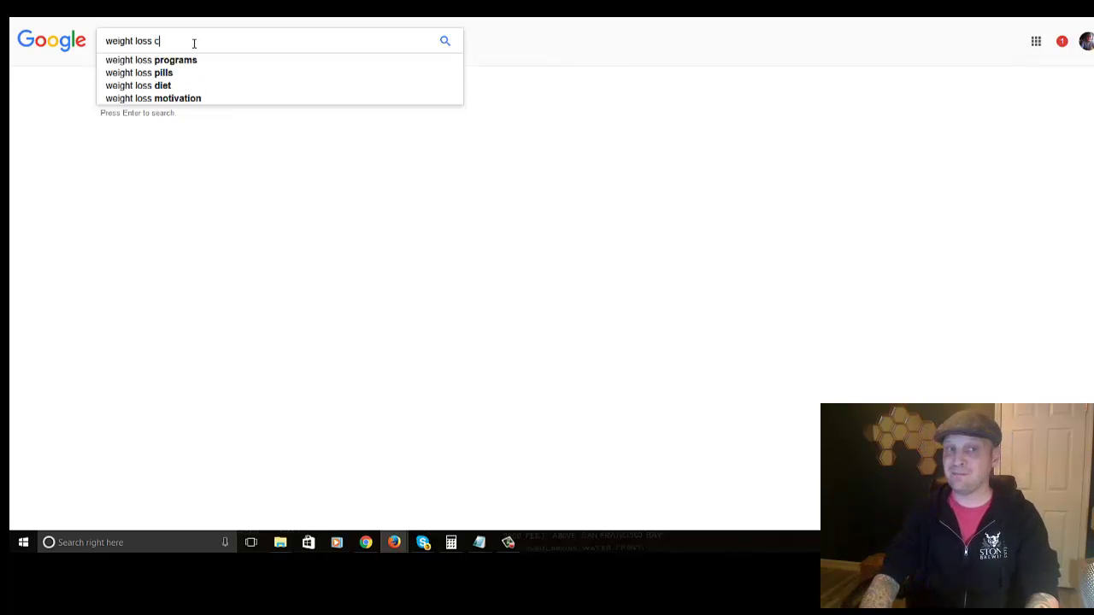
{"action": "type", "text": "c"}
{"action": "key", "text": "BackSpace"}
{"action": "type", "text": "d"}
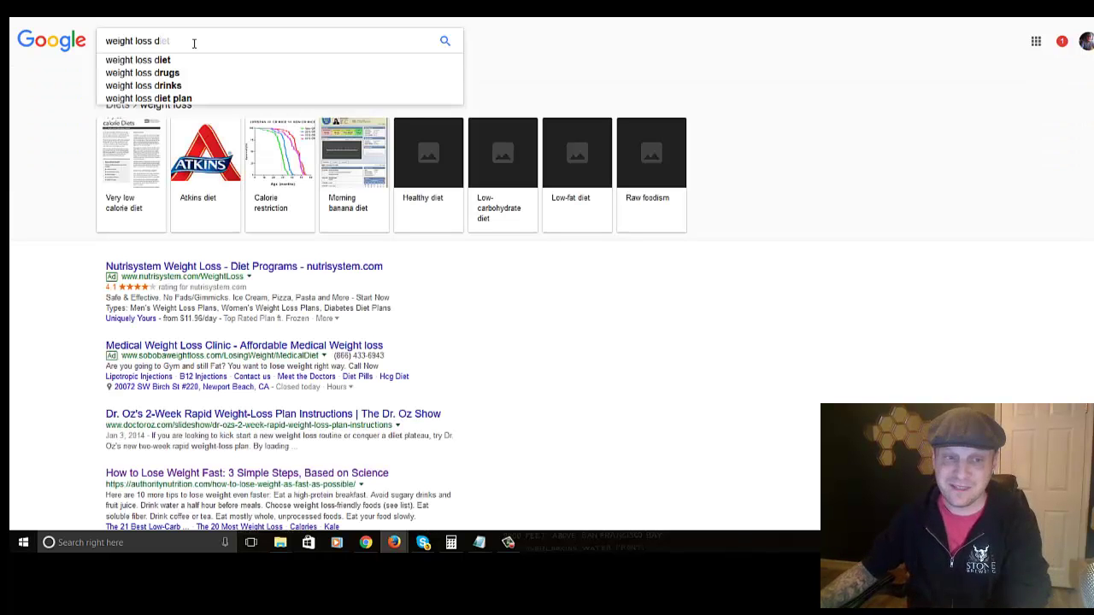
{"action": "key", "text": "BackSpace"}
{"action": "key", "text": "BackSpace"}
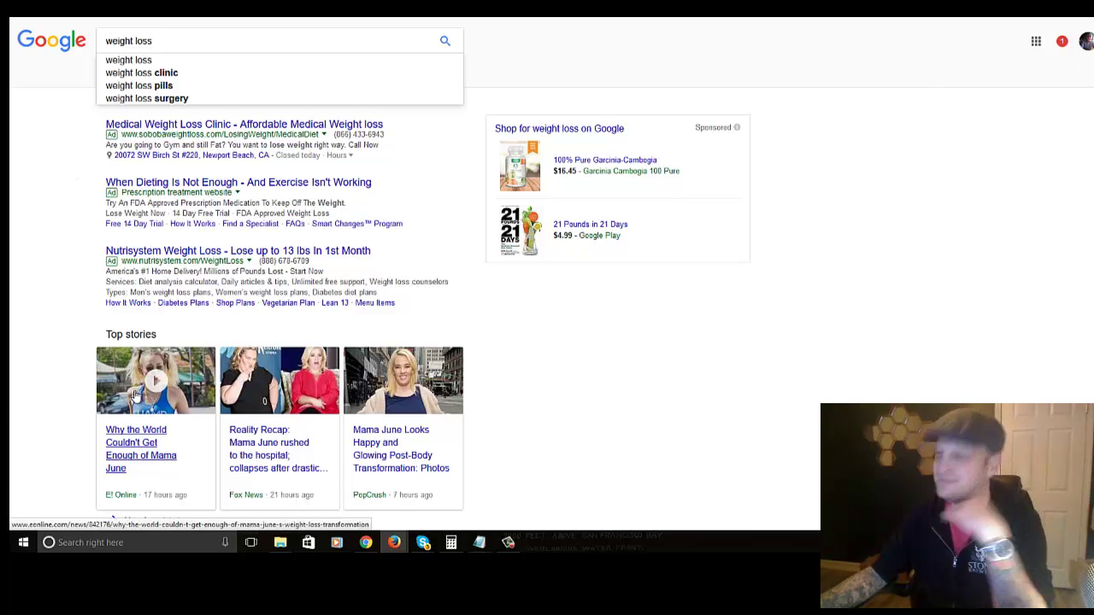
Step: Look through the "weight loss" results and open the related search "how to lose weight fast with exercise"
{"action": "scroll", "coordinate": [1086, 342], "scroll_direction": "down", "scroll_amount": 15}
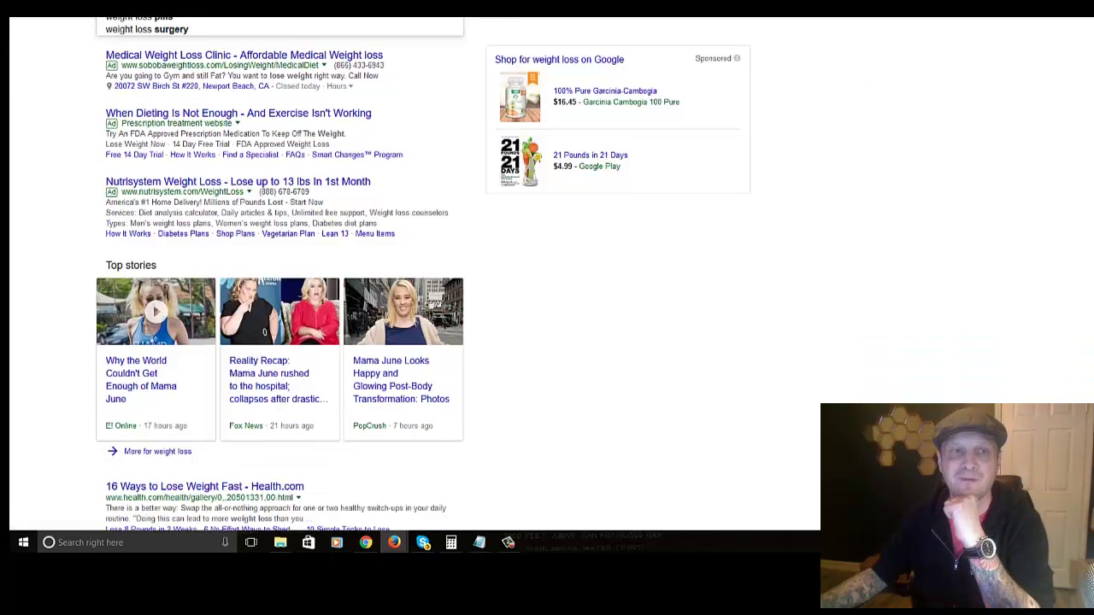
{"action": "scroll", "coordinate": [1085, 342], "scroll_direction": "up", "scroll_amount": 15}
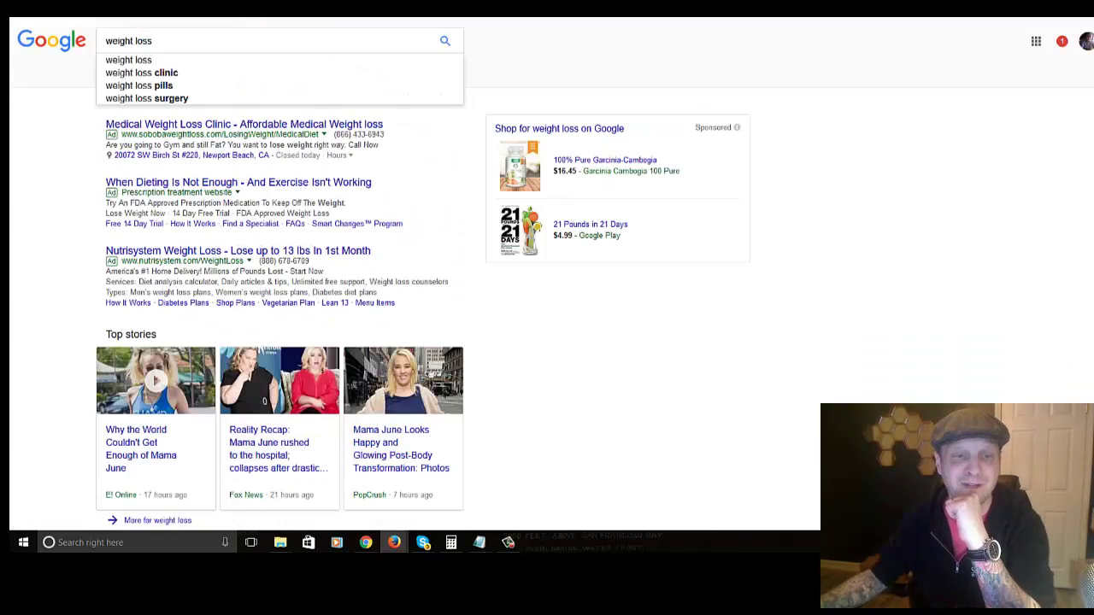
{"action": "scroll", "coordinate": [1086, 341], "scroll_direction": "down", "scroll_amount": 15}
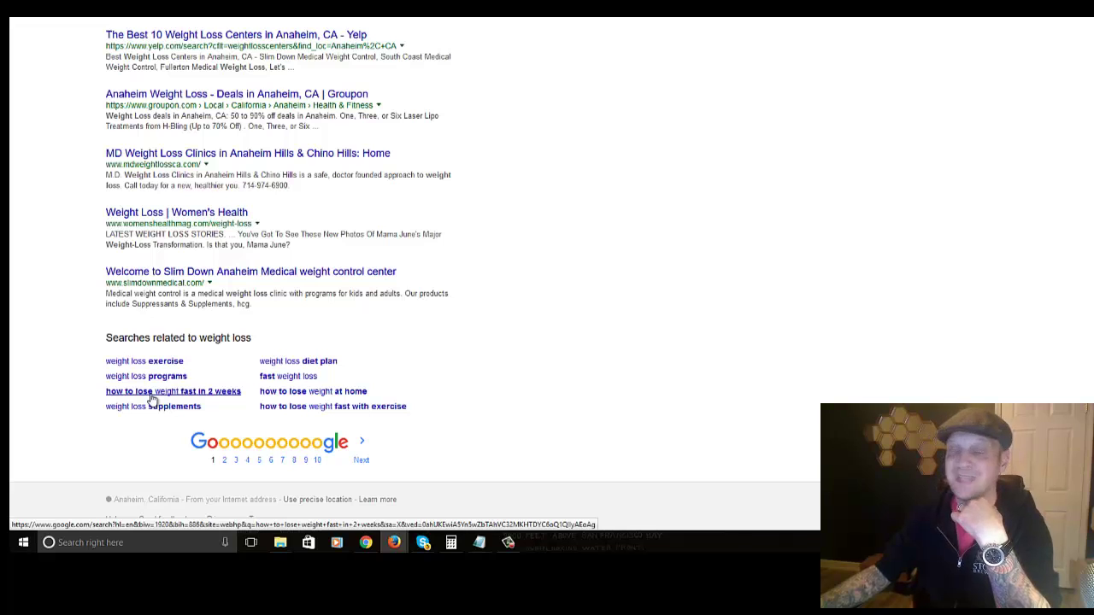
{"action": "left_click", "coordinate": [354, 408]}
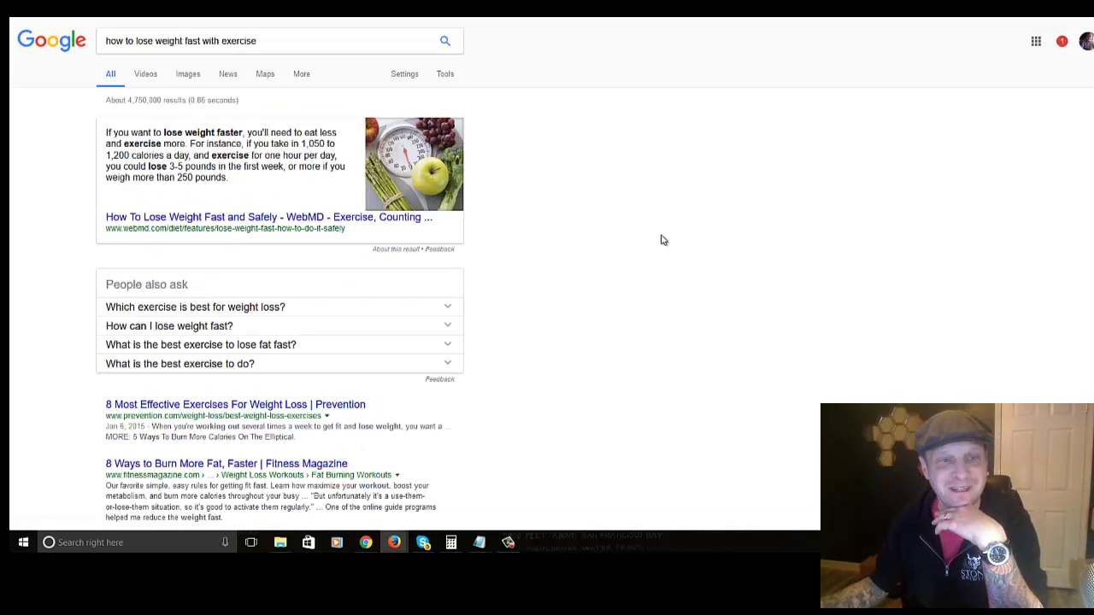
Step: Copy the whole list of searches related to "how to lose weight fast with exercise"
{"action": "scroll", "coordinate": [83, 366], "scroll_direction": "down", "scroll_amount": 15}
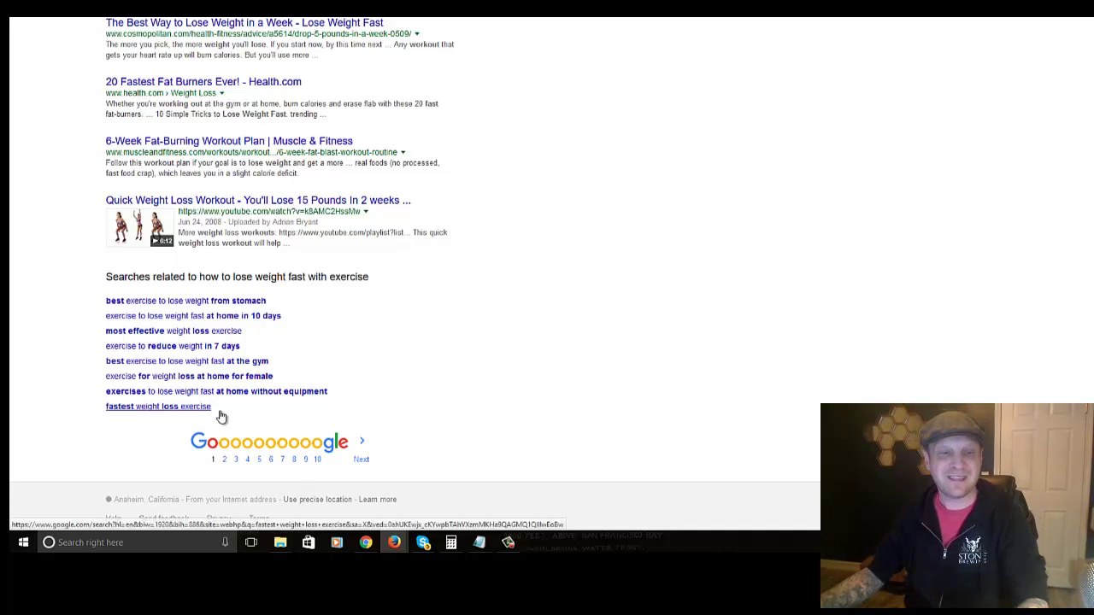
{"action": "mouse_move", "coordinate": [211, 419]}
{"action": "left_mouse_down"}
{"action": "mouse_move", "coordinate": [154, 349]}
{"action": "mouse_move", "coordinate": [94, 317]}
{"action": "mouse_move", "coordinate": [166, 339]}
{"action": "mouse_move", "coordinate": [218, 418]}
{"action": "left_mouse_up"}
{"action": "left_click", "coordinate": [94, 317]}
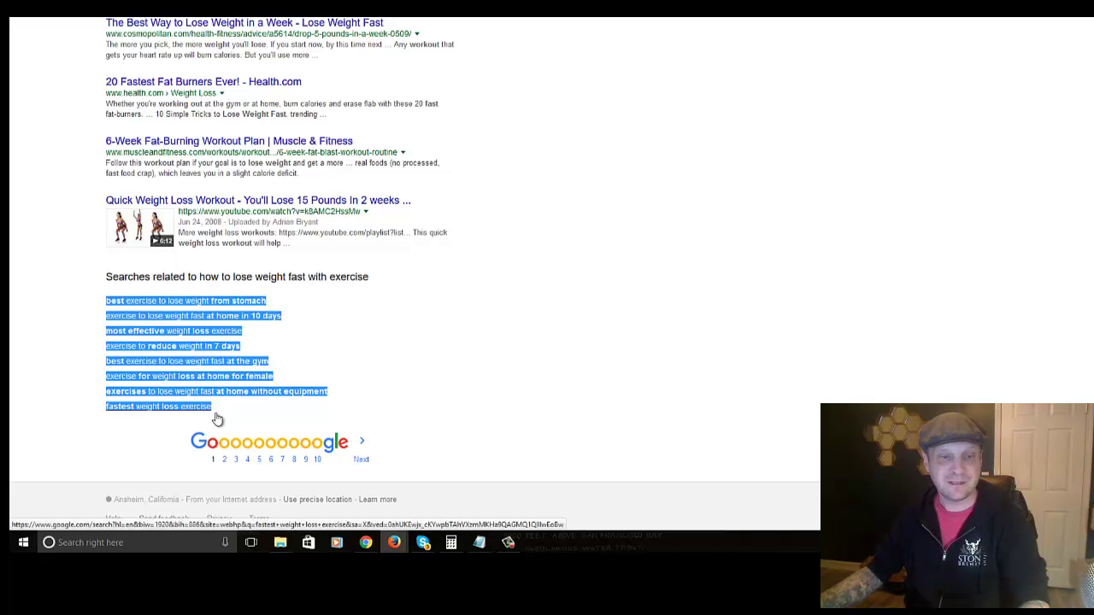
Step: Switch to the AdWords account in Chrome and open the Keyword Planner
{"action": "left_click", "coordinate": [365, 542]}
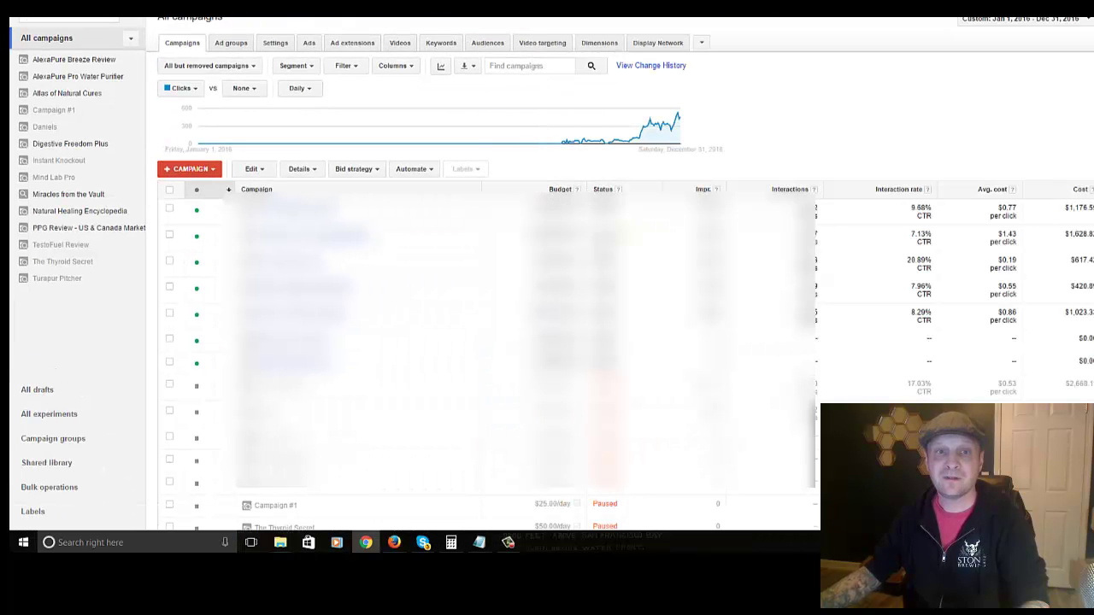
{"action": "left_click", "coordinate": [346, 11]}
{"action": "left_click", "coordinate": [366, 89]}
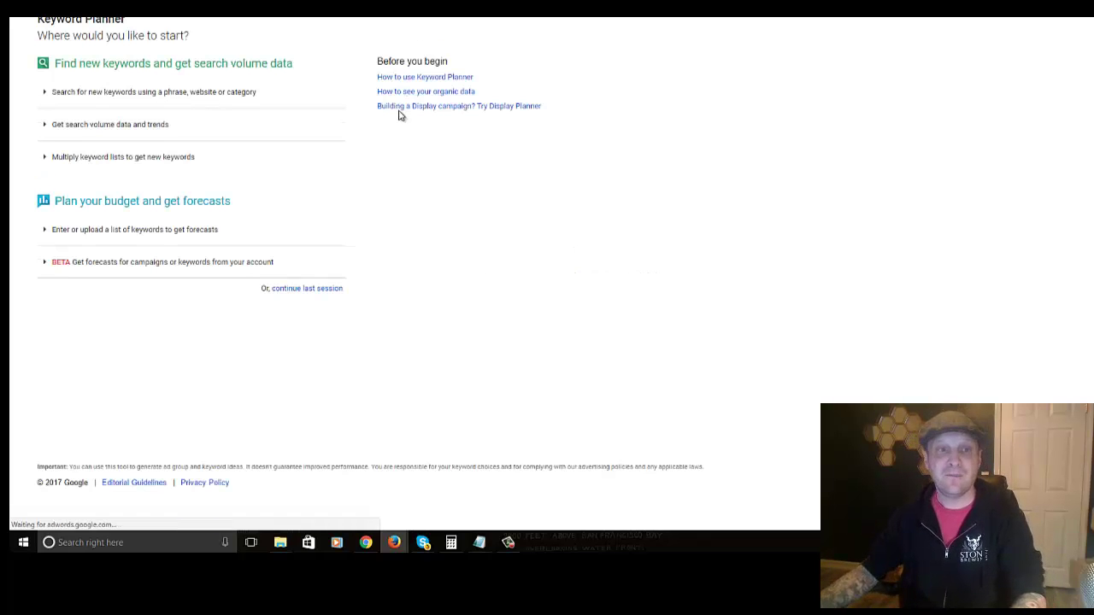
Step: Search for new keywords using the copied related searches as the product or service and get ideas
{"action": "left_click", "coordinate": [179, 92]}
{"action": "left_click", "coordinate": [130, 158]}
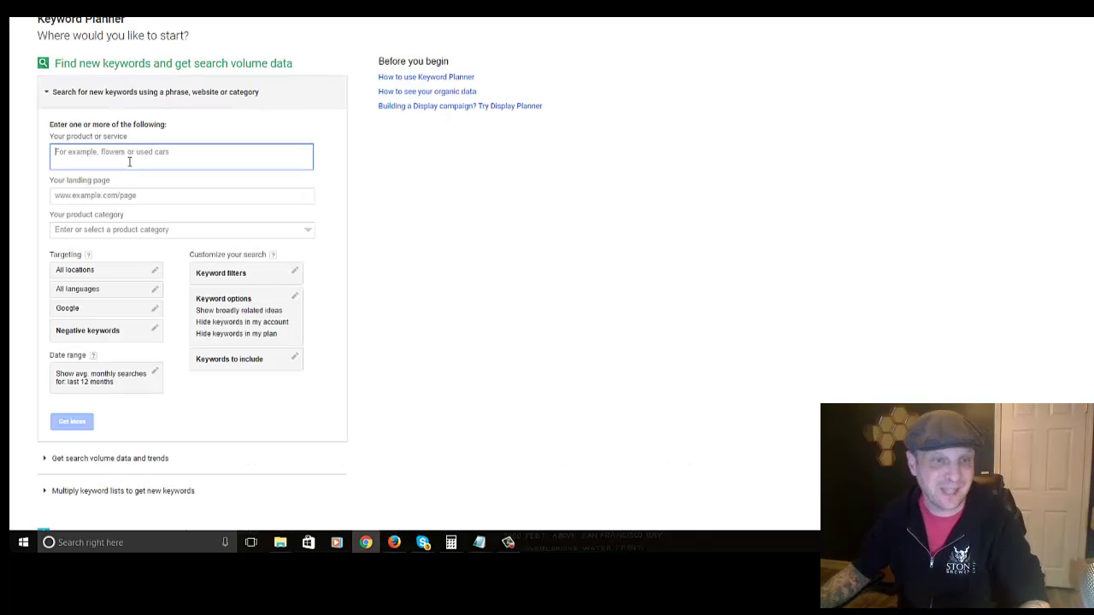
{"action": "key", "text": "ctrl+v"}
{"action": "scroll", "coordinate": [132, 161], "scroll_direction": "down", "scroll_amount": 1}
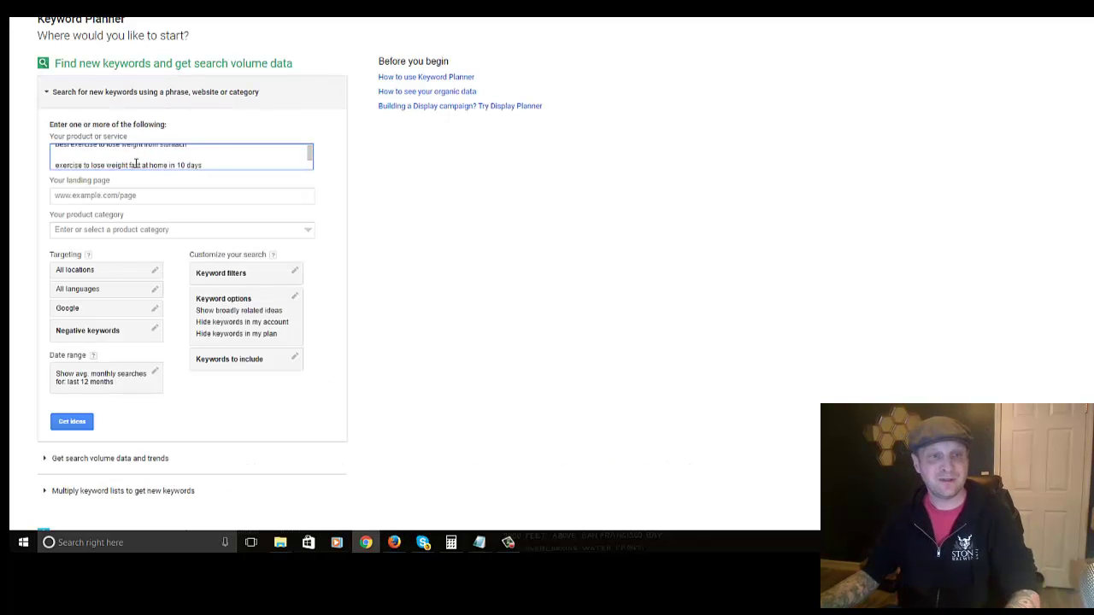
{"action": "left_click", "coordinate": [75, 423]}
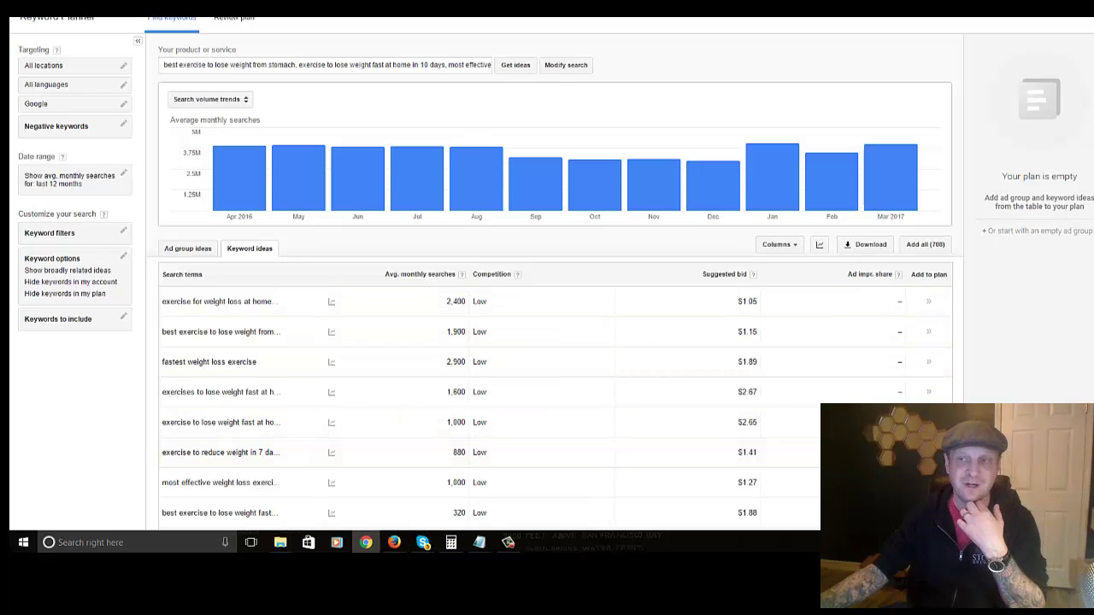
Step: Examine the average monthly searches and the monthly trend chart of the first "exercise for weight loss at home" term
{"action": "scroll", "coordinate": [554, 282], "scroll_direction": "down", "scroll_amount": 1}
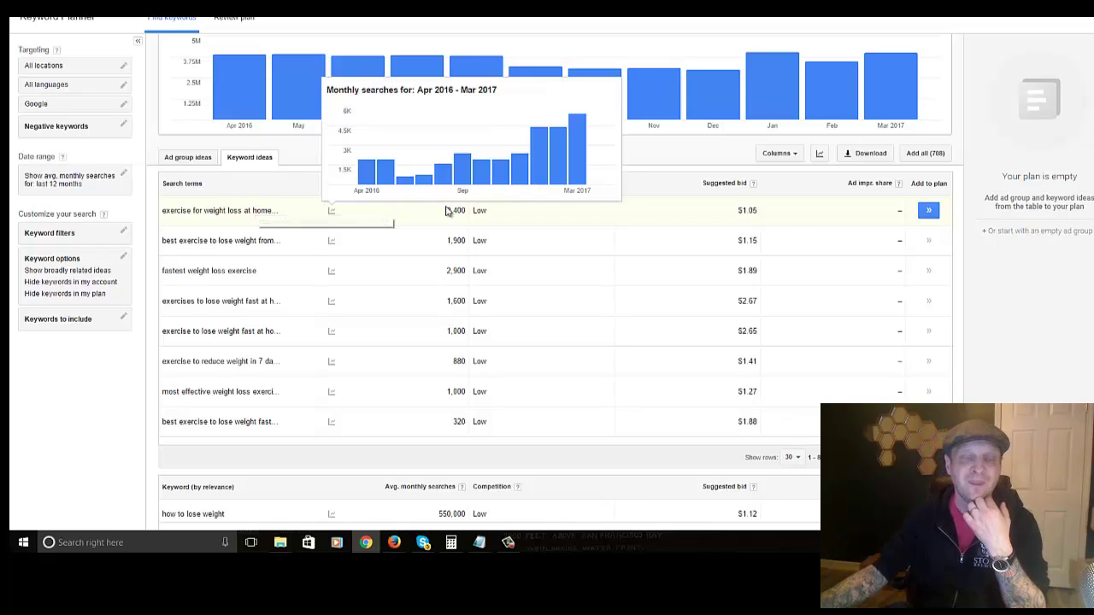
{"action": "mouse_move", "coordinate": [337, 211]}
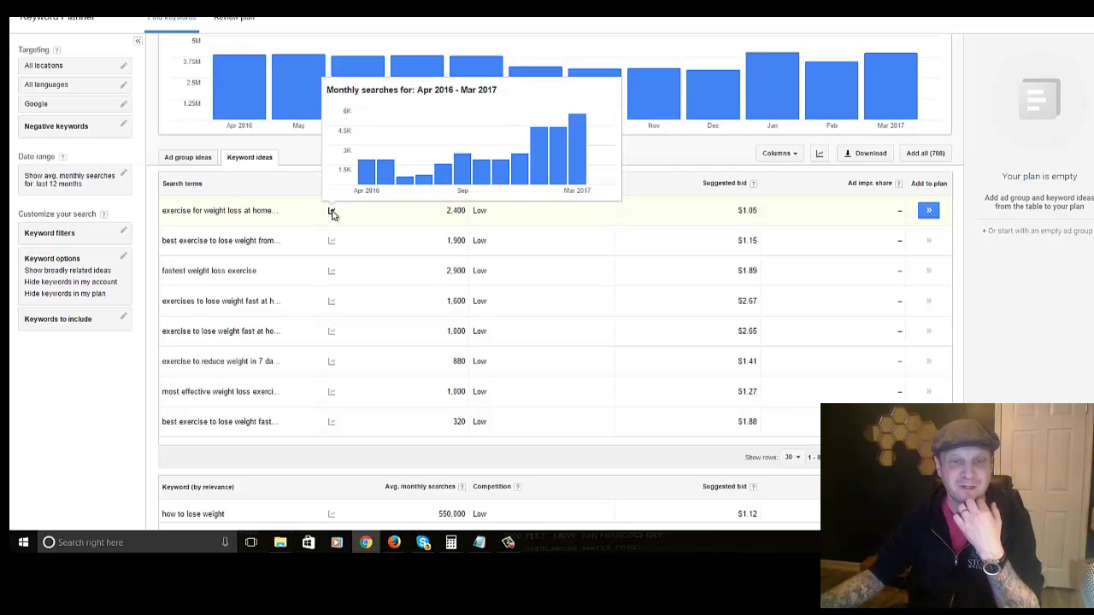
{"action": "mouse_move", "coordinate": [563, 177]}
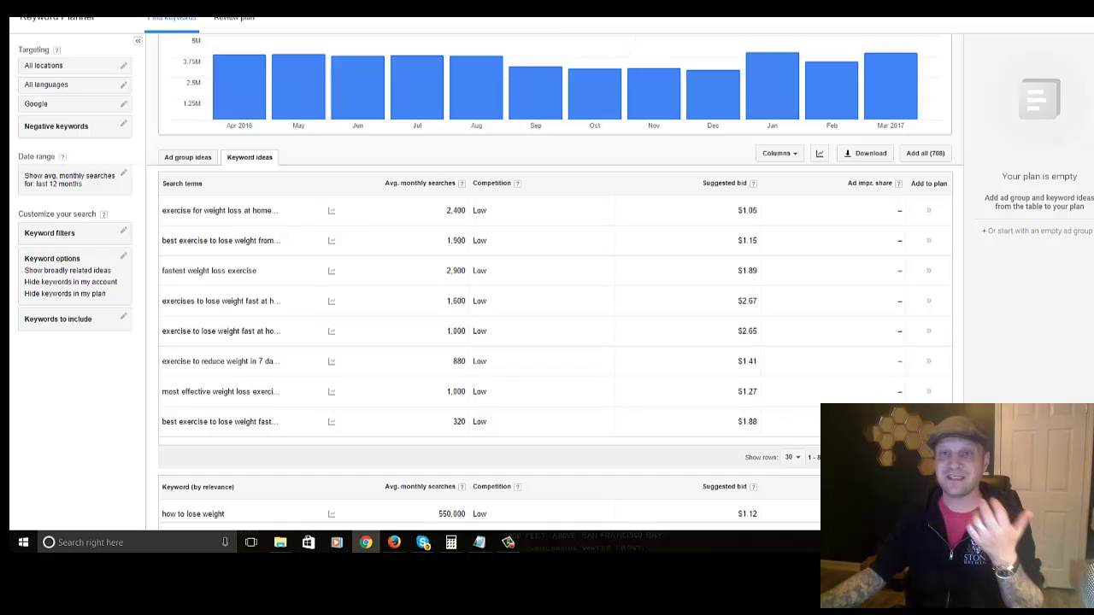
Step: Switch to Firefox and open the AdWords Keyword Planner page from the Google results for "google keyword planner"
{"action": "key", "text": "ctrl+Tab"}
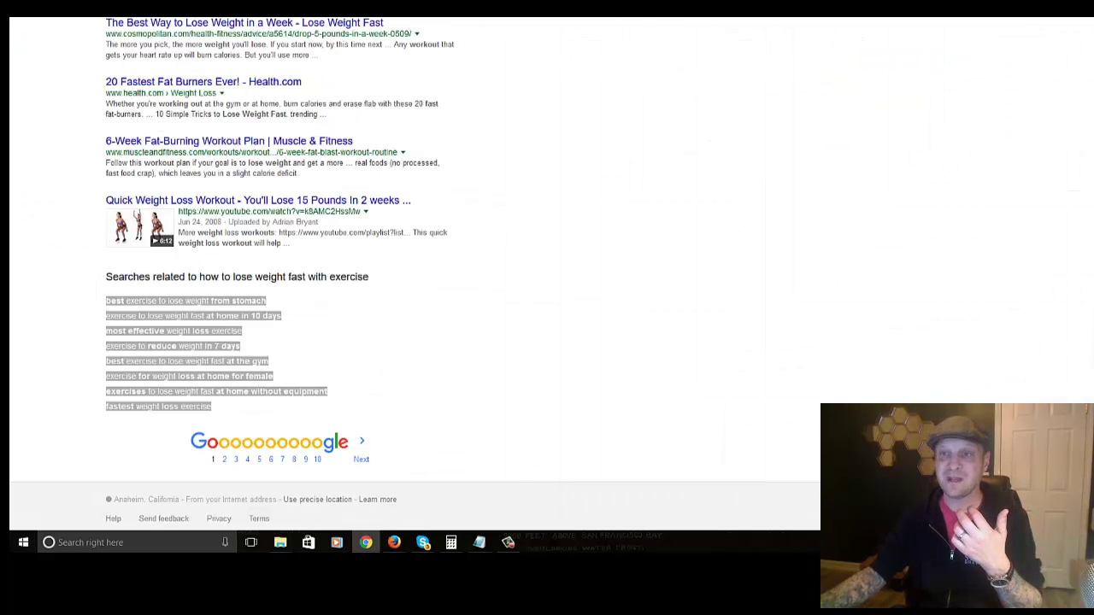
{"action": "key", "text": "alt+Tab"}
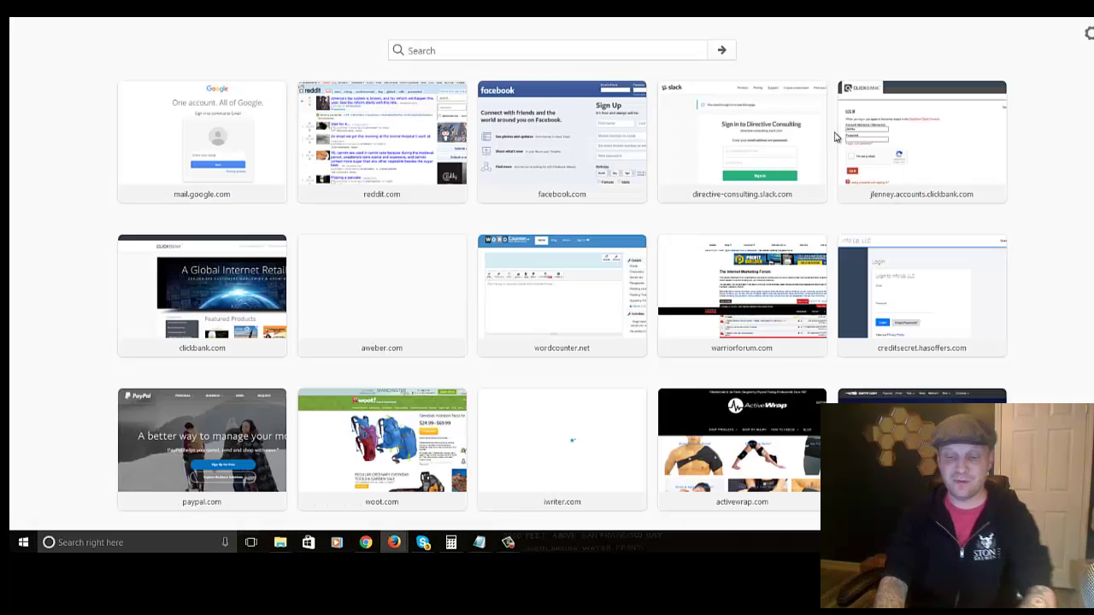
{"action": "type", "text": "host"}
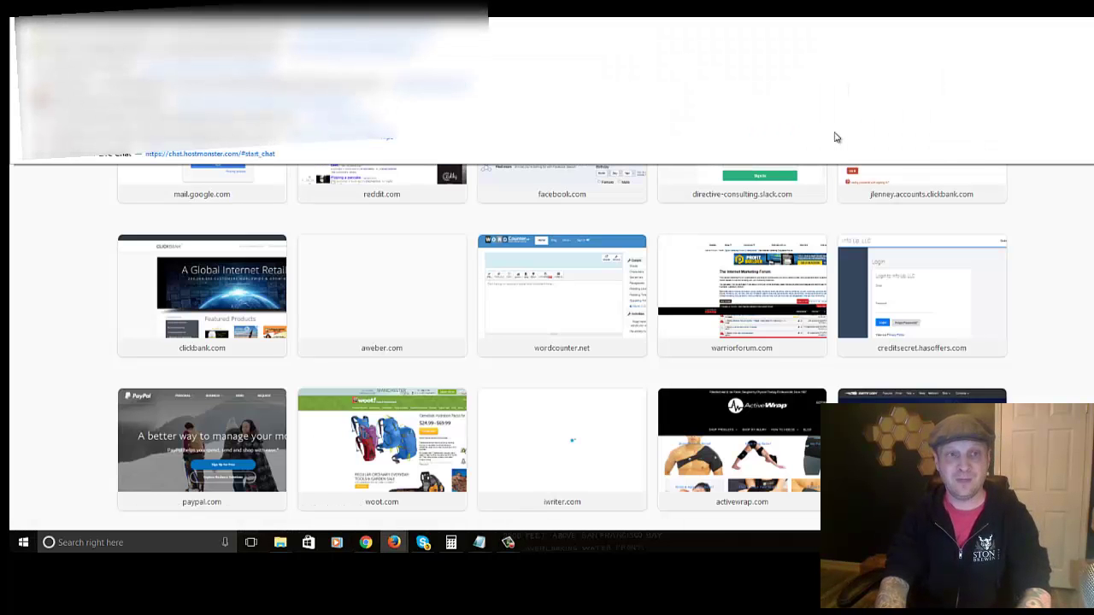
{"action": "key", "text": "Return"}
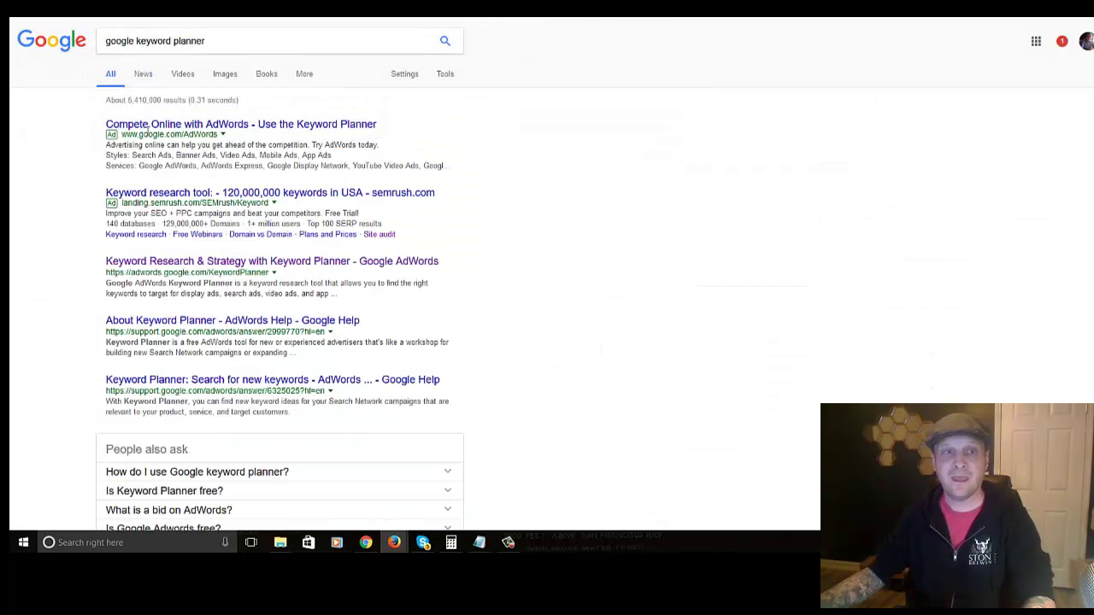
{"action": "left_click", "coordinate": [272, 261]}
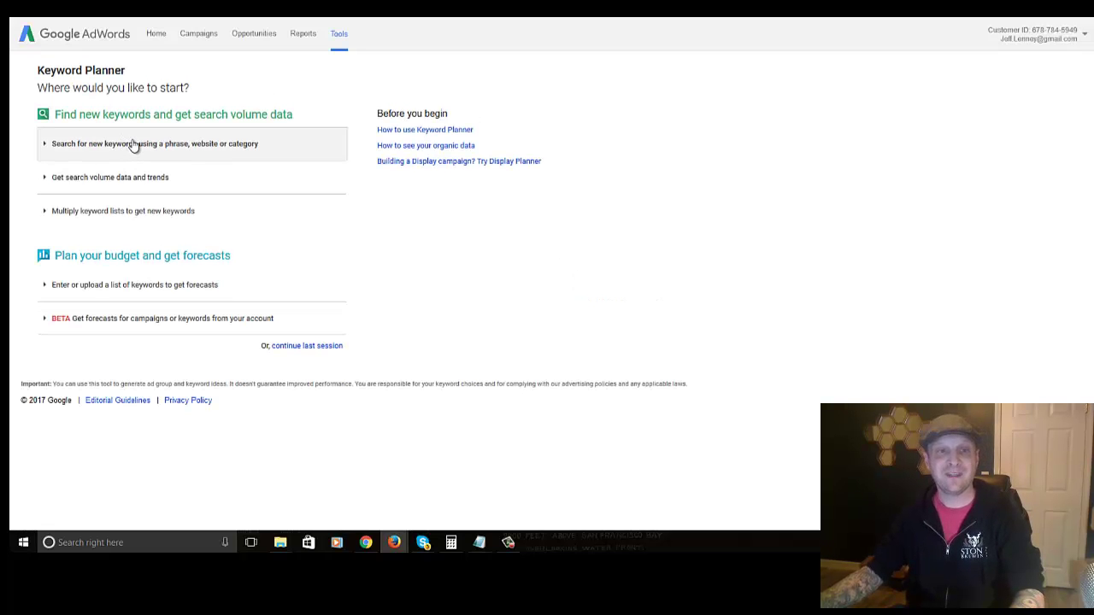
Step: Get keyword ideas for the same copied related searches in this AdWords account and review the search volume ranges
{"action": "left_click", "coordinate": [132, 143]}
{"action": "left_click", "coordinate": [127, 220]}
{"action": "key", "text": "ctrl+v"}
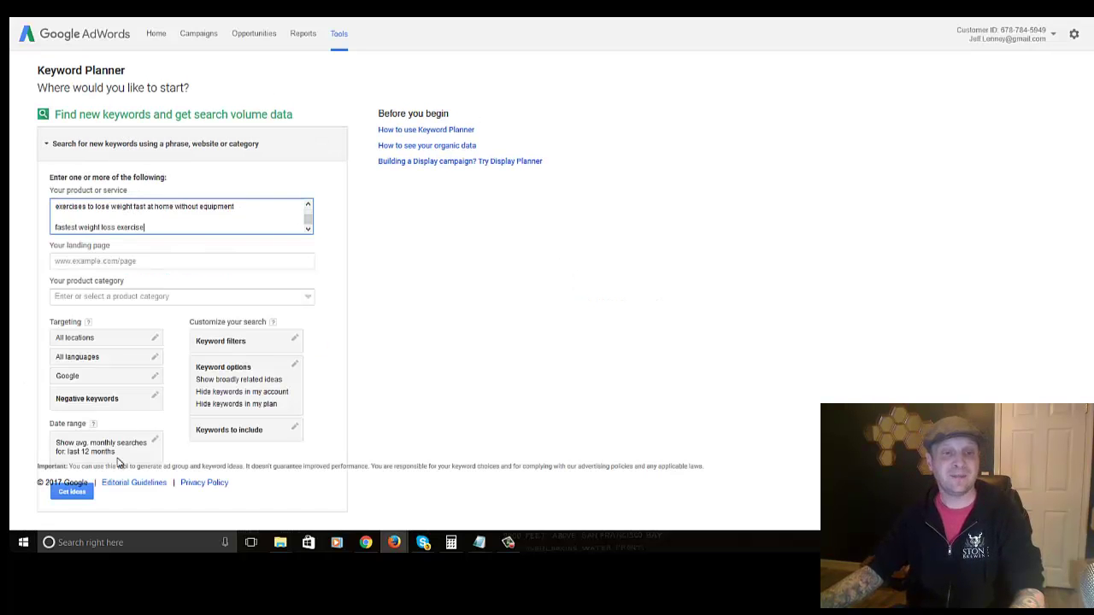
{"action": "left_click", "coordinate": [73, 492]}
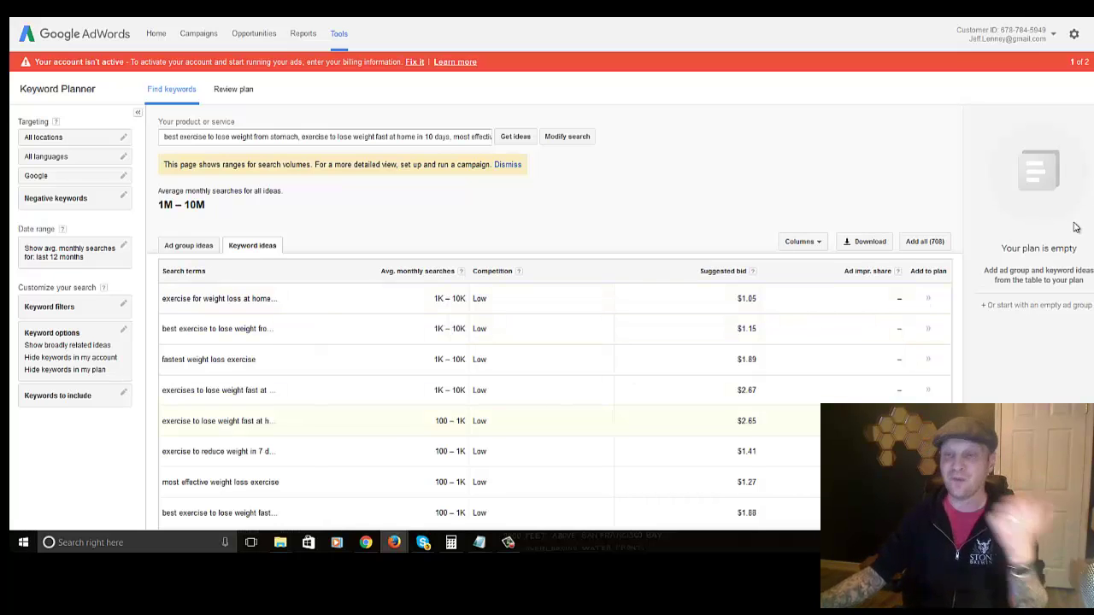
{"action": "scroll", "coordinate": [547, 316], "scroll_direction": "down", "scroll_amount": 2}
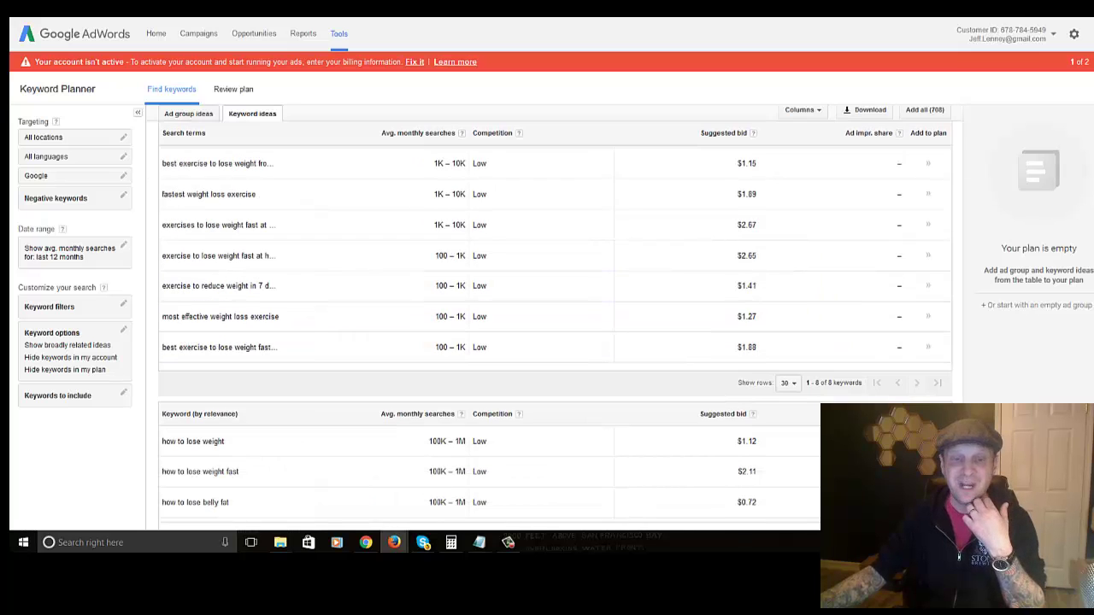
{"action": "scroll", "coordinate": [547, 316], "scroll_direction": "up", "scroll_amount": 2}
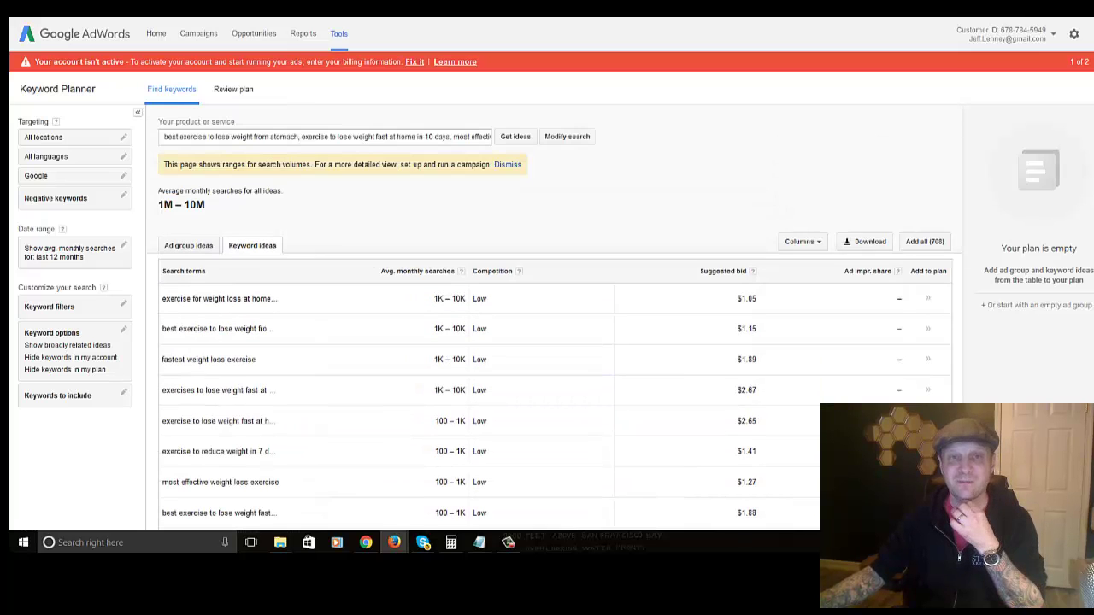
Step: Return to the Google results for "how to lose weight fast with exercise" and view them from the beginning
{"action": "key", "text": "alt+Tab"}
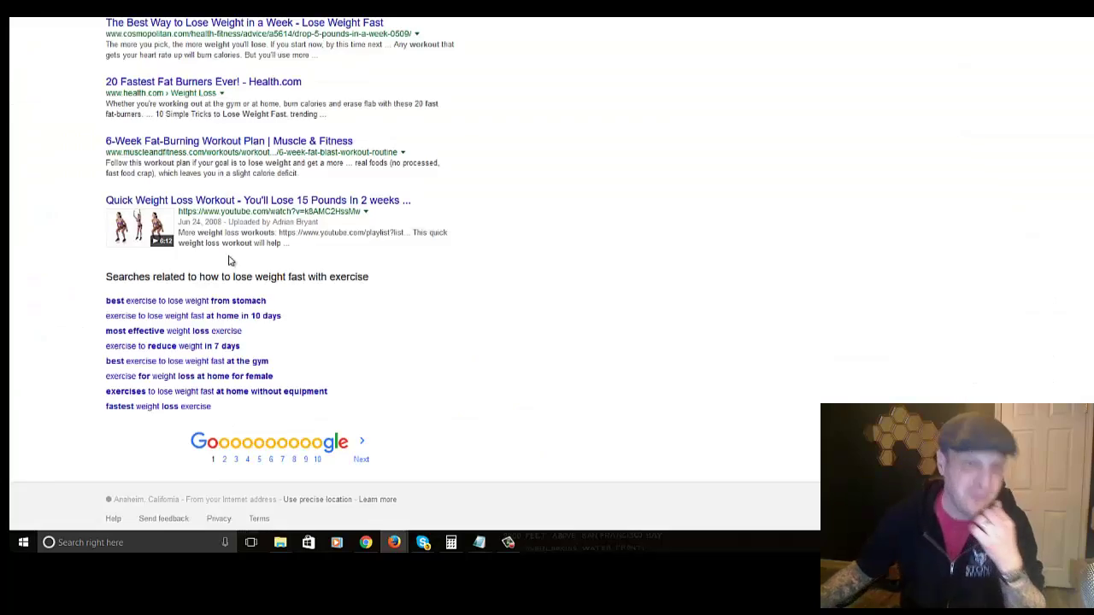
{"action": "scroll", "coordinate": [229, 260], "scroll_direction": "up", "scroll_amount": 10}
{"action": "scroll", "coordinate": [230, 261], "scroll_direction": "up", "scroll_amount": 1}
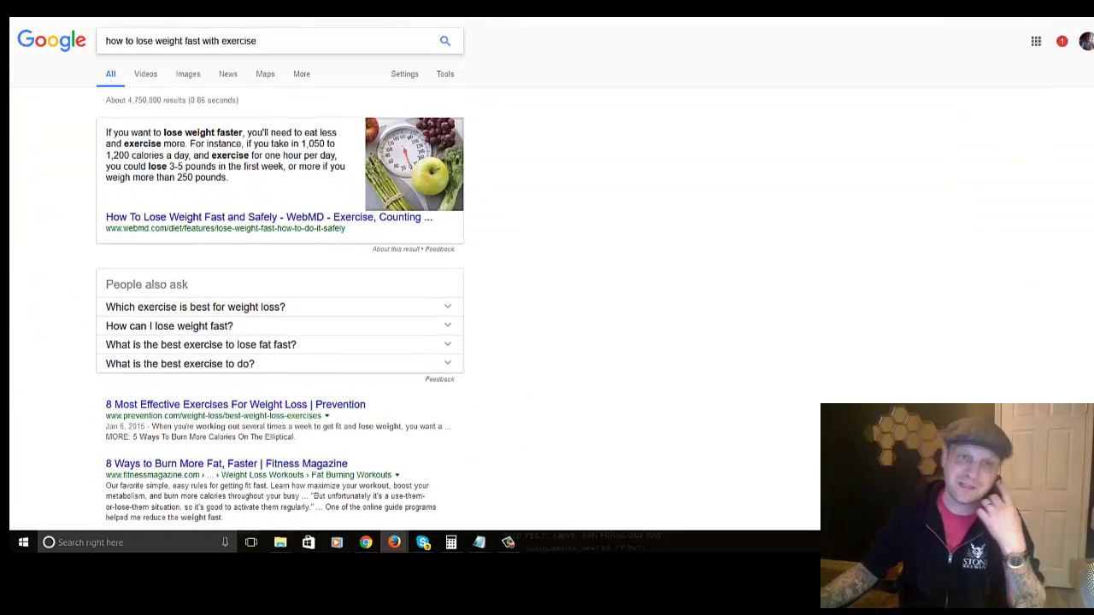
Step: Switch to InstaKeywords and generate quick keyword suggestions for the seed keyword "weight loss"
{"action": "key", "text": "alt+Tab"}
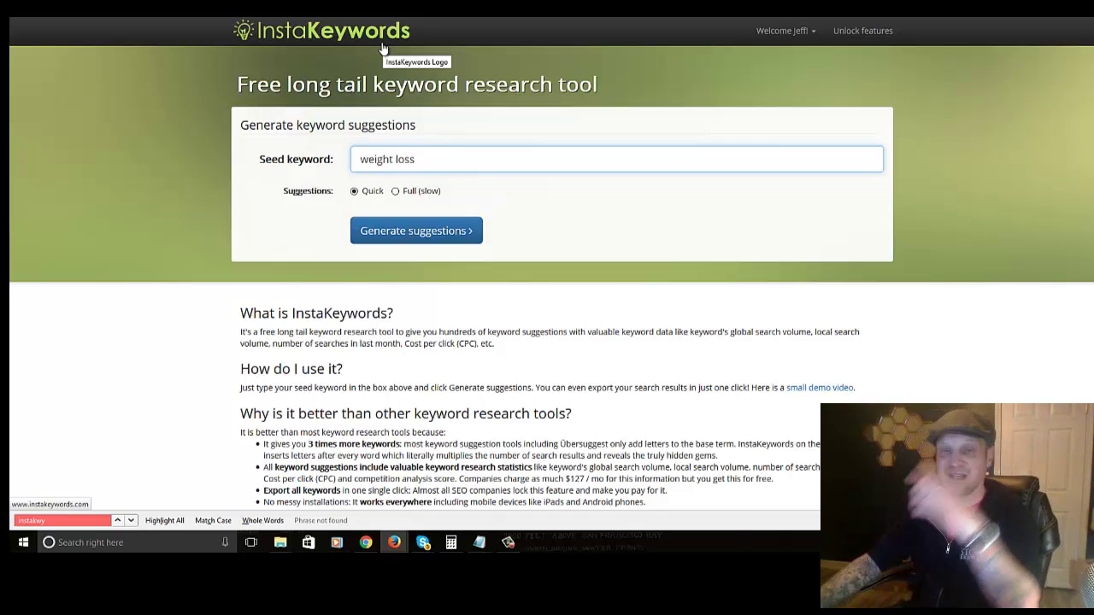
{"action": "left_click", "coordinate": [395, 193]}
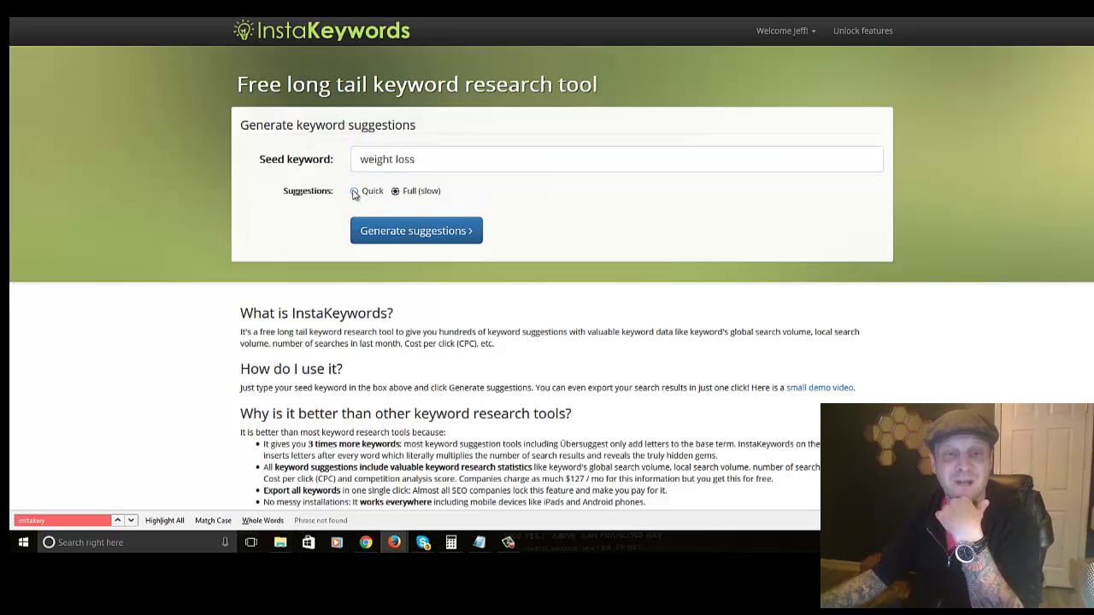
{"action": "left_click", "coordinate": [354, 193]}
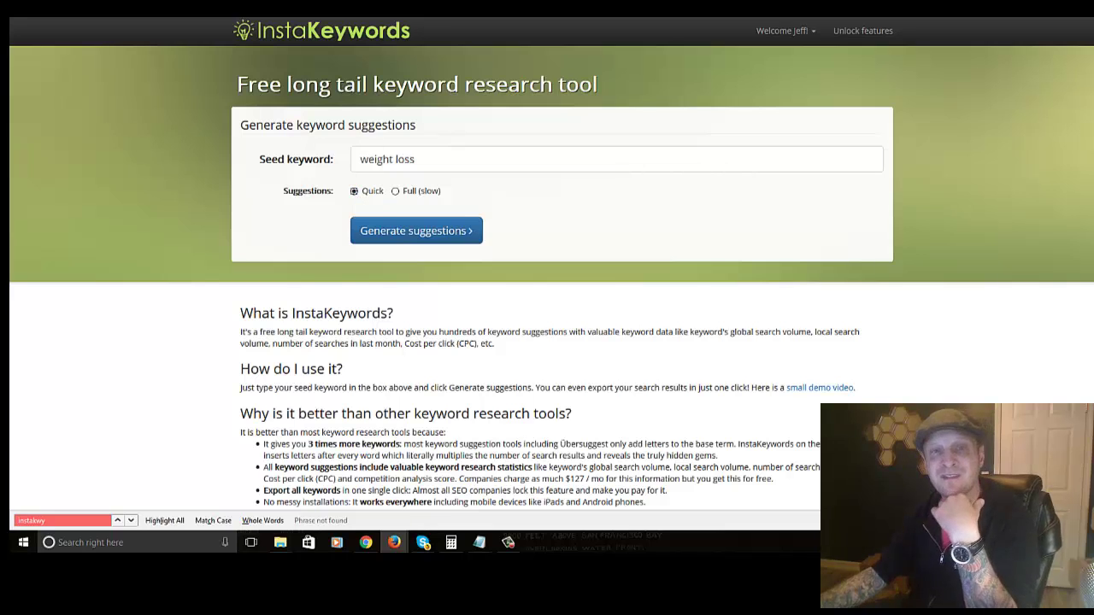
{"action": "left_click", "coordinate": [416, 231]}
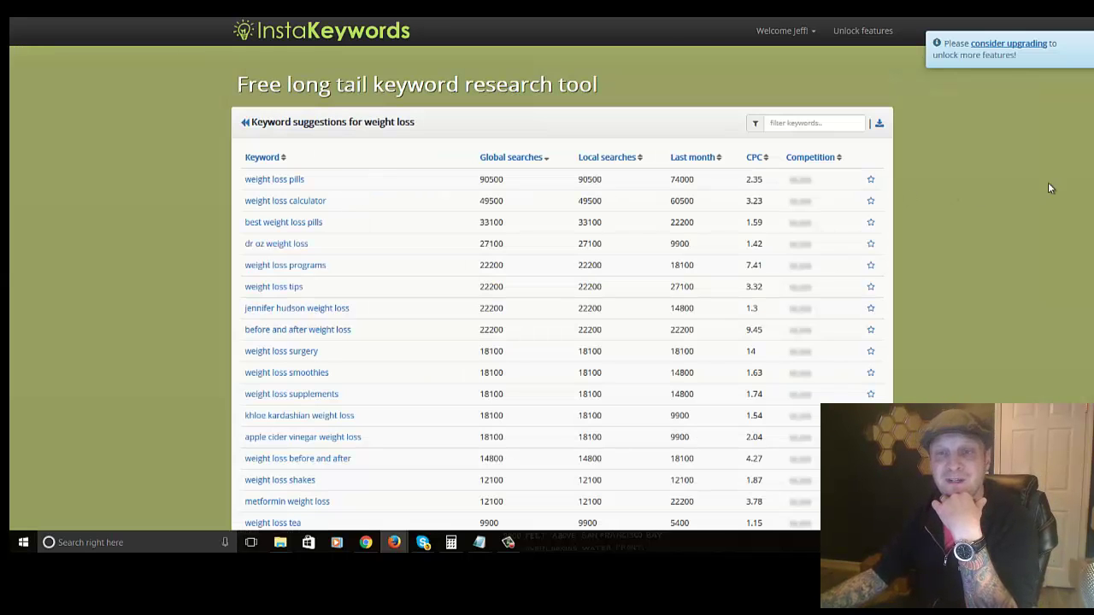
{"action": "left_click_drag", "start_coordinate": [1086, 85], "coordinate": [1070, 19]}
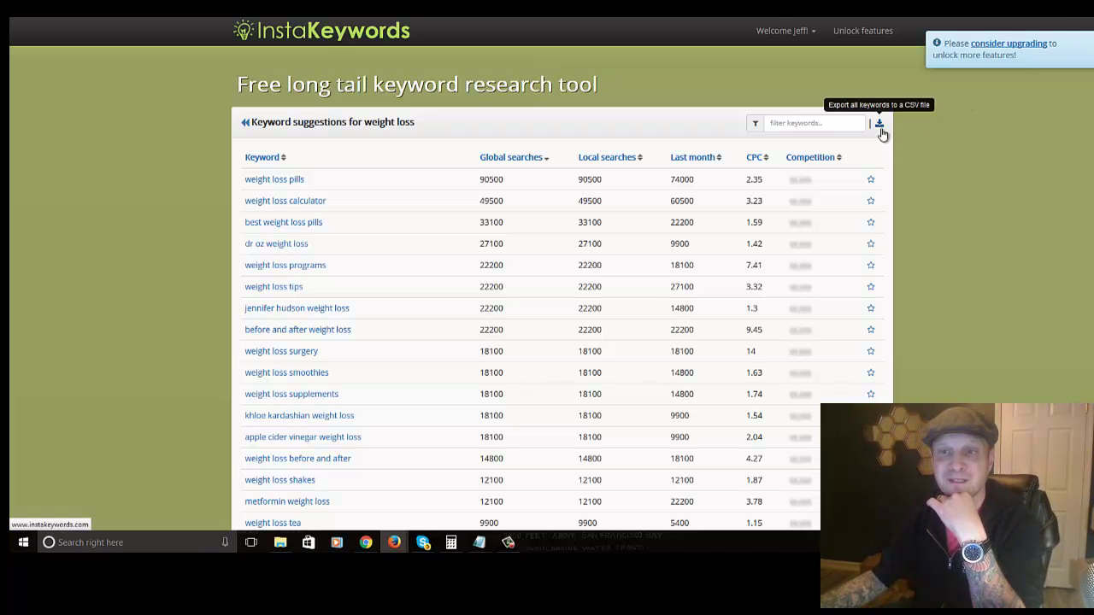
Step: Filter the weight loss keyword suggestions by "diet" and review the remaining keywords with their search volumes
{"action": "left_click", "coordinate": [828, 124]}
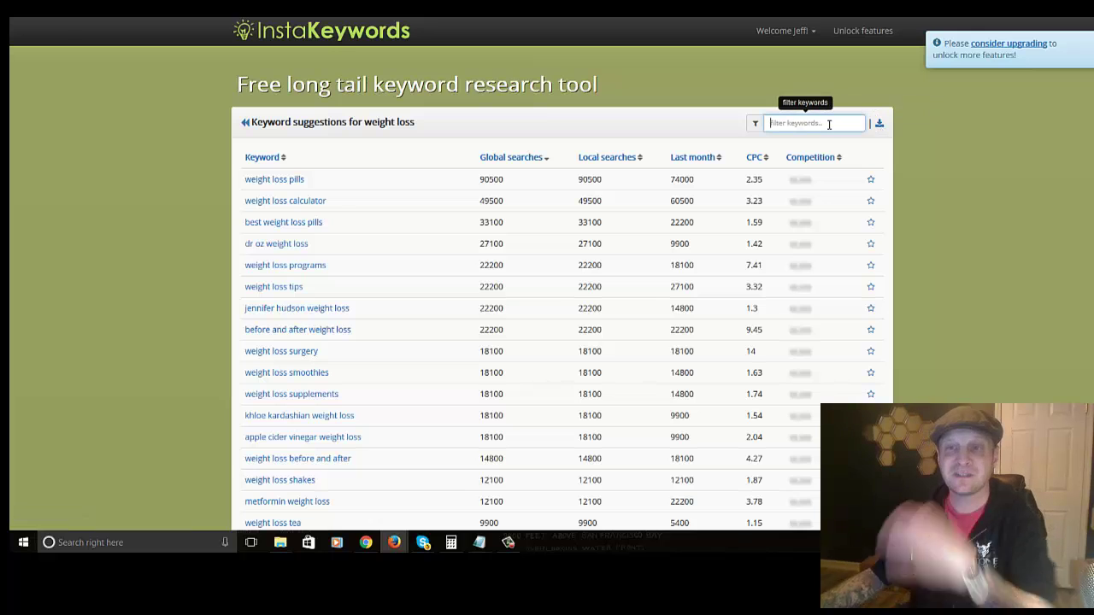
{"action": "type", "text": "die"}
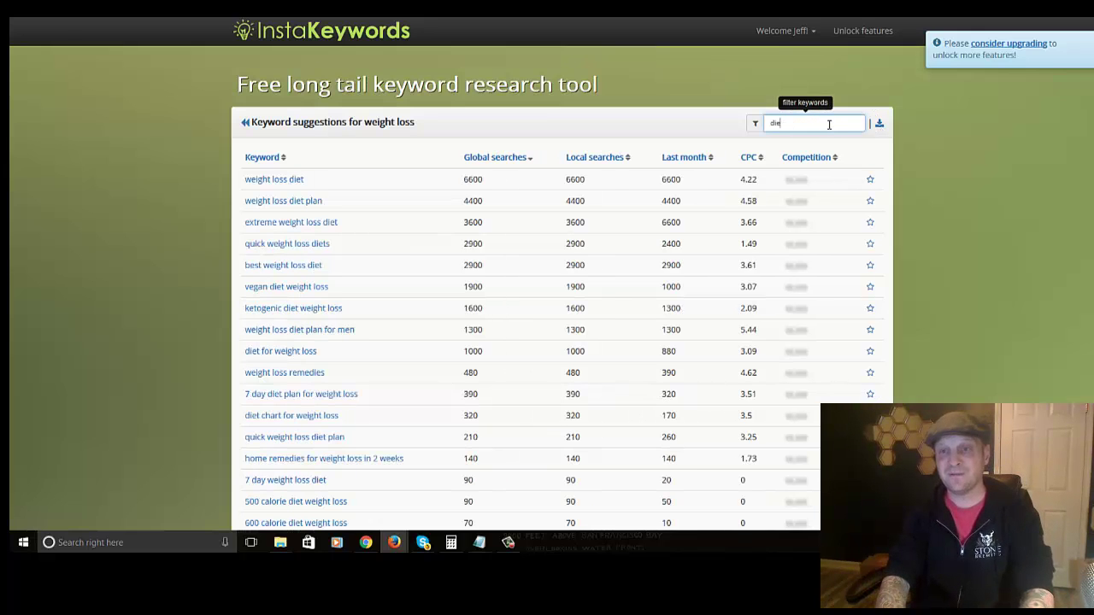
{"action": "type", "text": "t"}
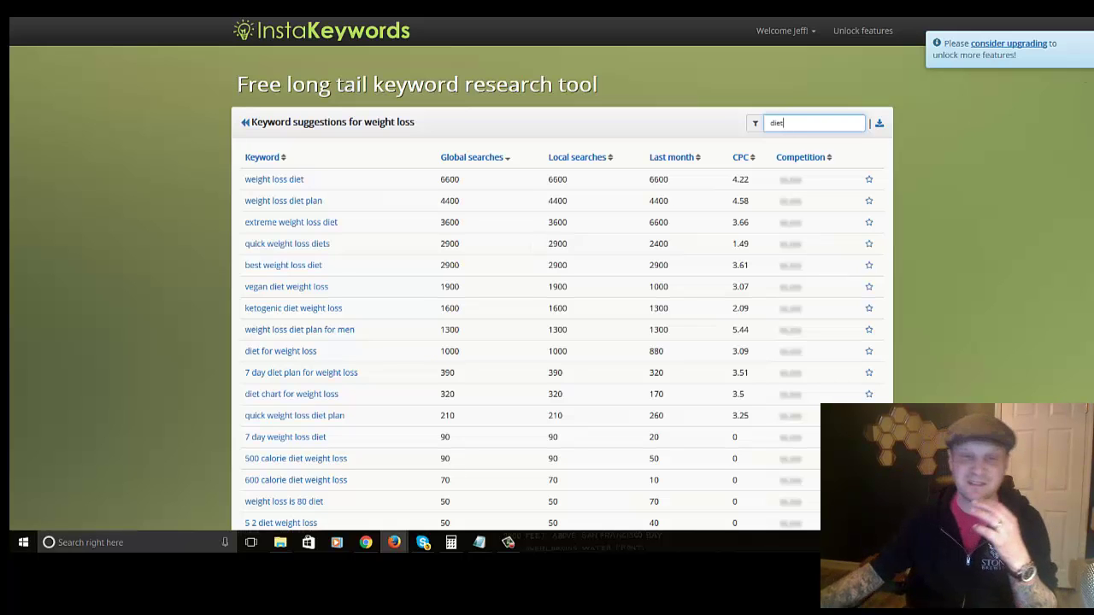
{"action": "scroll", "coordinate": [547, 342], "scroll_direction": "down", "scroll_amount": 1}
{"action": "scroll", "coordinate": [547, 273], "scroll_direction": "up", "scroll_amount": 1}
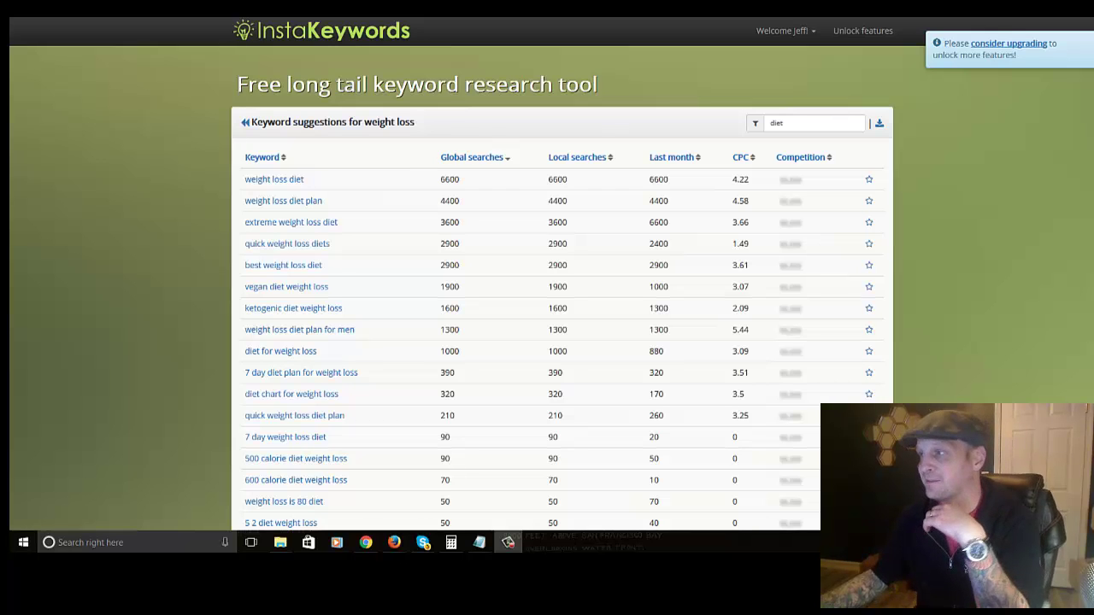
Step: Switch to Keyword Planner and examine the average monthly searches and monthly trend chart for "weight loss diet"
{"action": "key", "text": "alt+Tab"}
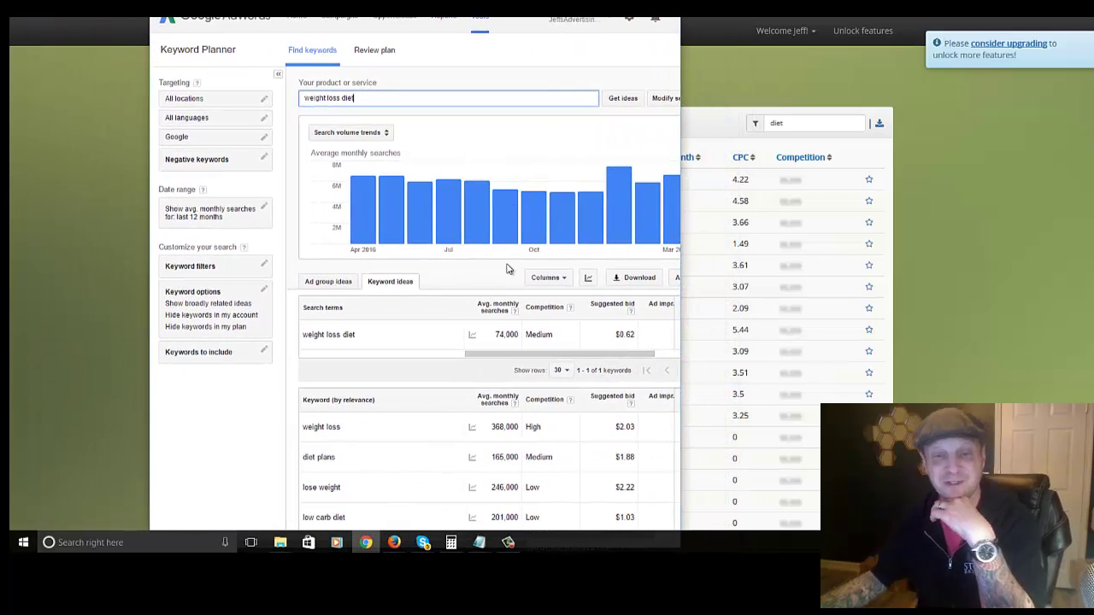
{"action": "mouse_move", "coordinate": [473, 337]}
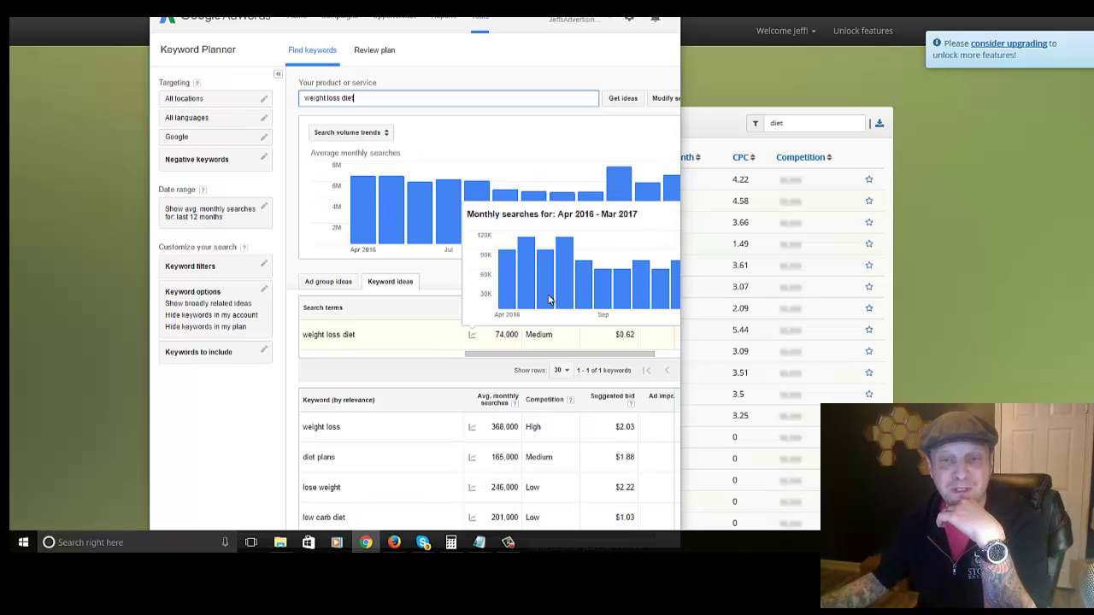
{"action": "mouse_move", "coordinate": [650, 304]}
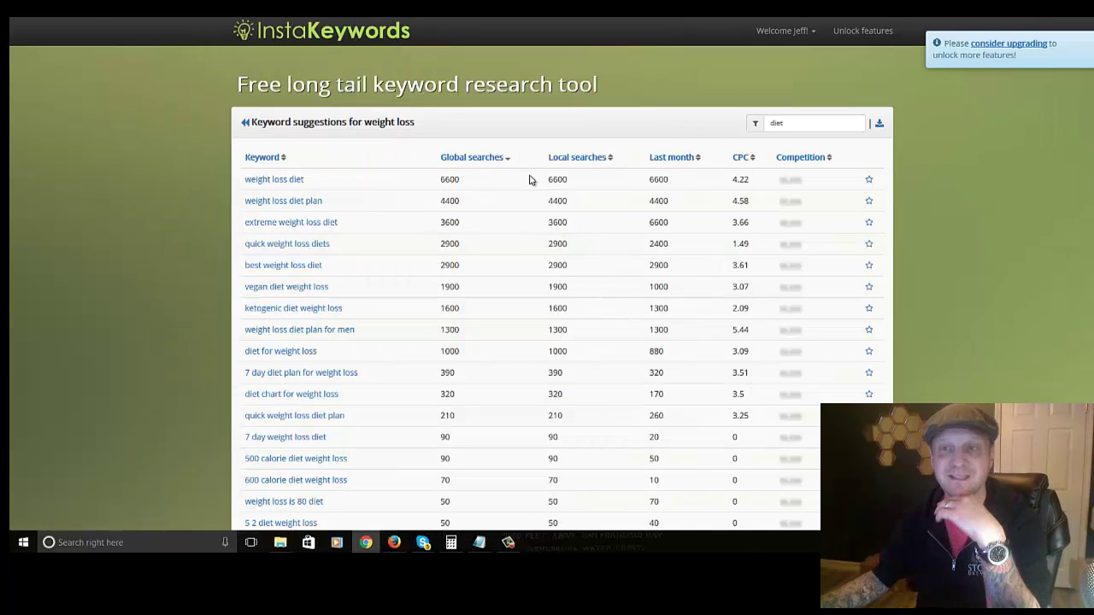
Step: Remove the "diet" filter in InstaKeywords and look through the full list of weight loss suggestions
{"action": "double_click", "coordinate": [847, 128]}
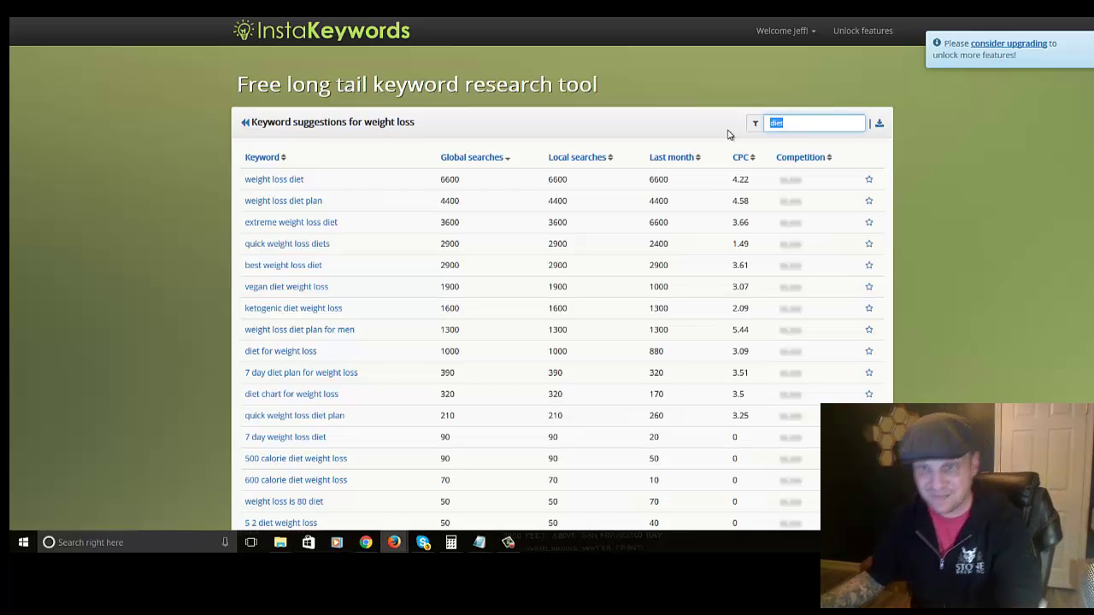
{"action": "key", "text": "BackSpace"}
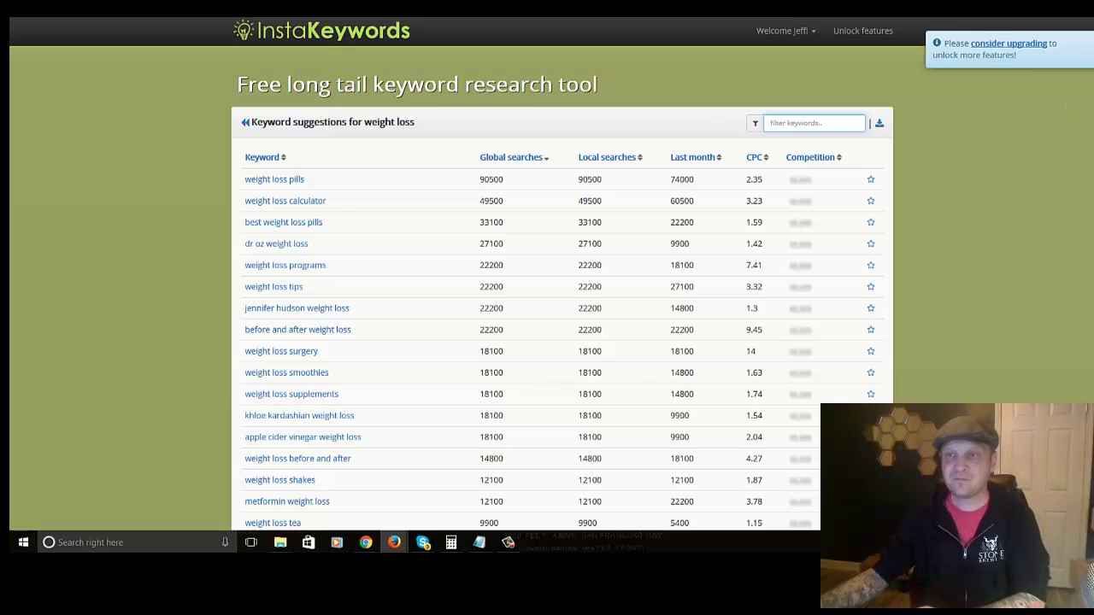
{"action": "scroll", "coordinate": [562, 282], "scroll_direction": "down", "scroll_amount": 3}
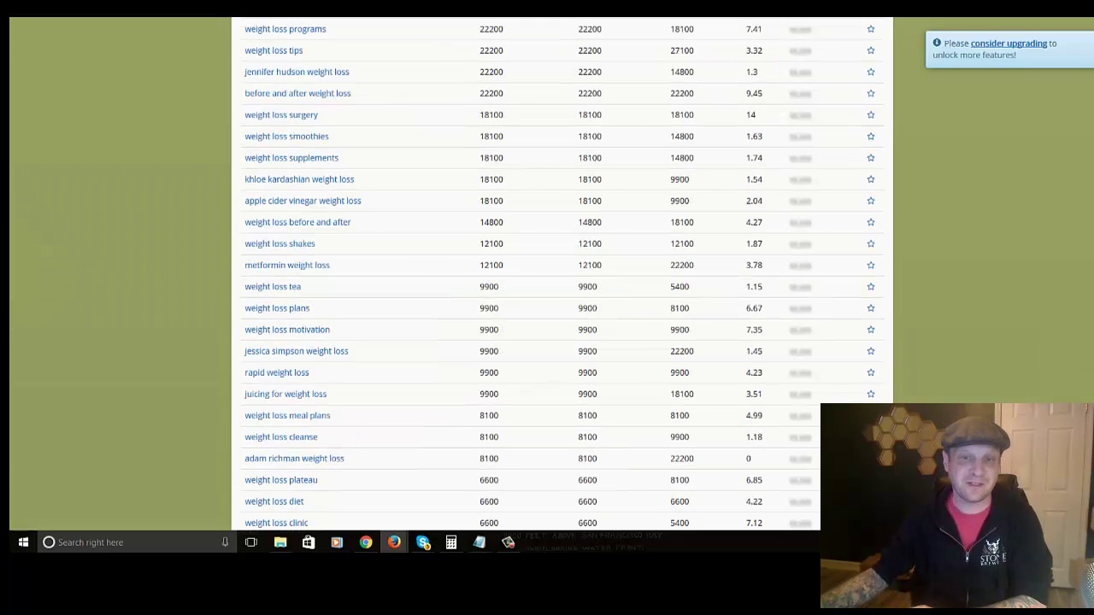
{"action": "scroll", "coordinate": [563, 282], "scroll_direction": "up", "scroll_amount": 3}
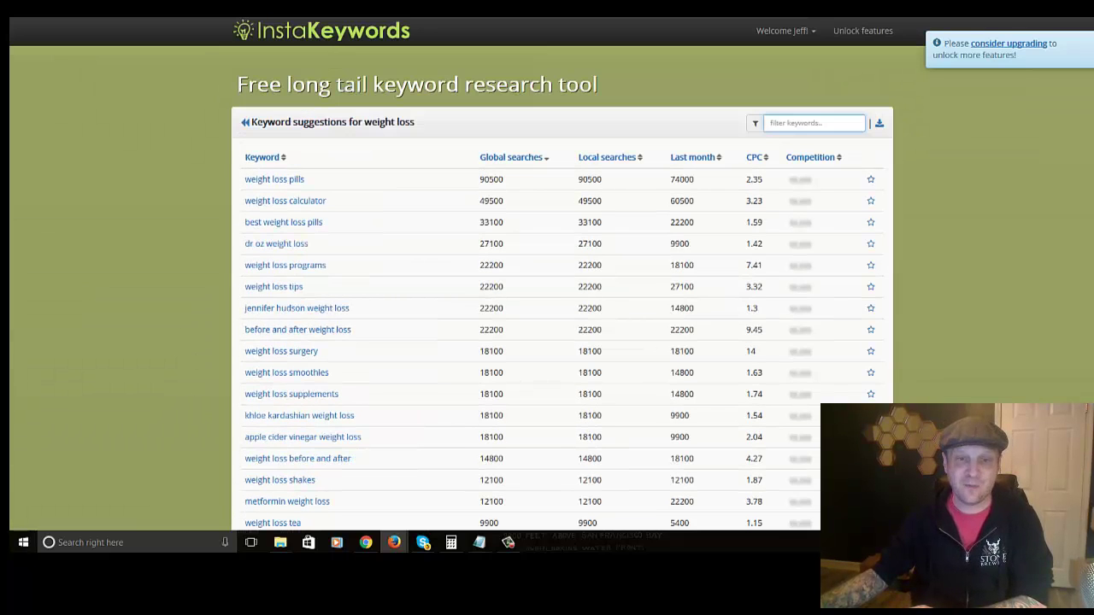
Step: Filter the weight loss suggestions by "mama", check the matching keywords, and clear the filter
{"action": "left_click", "coordinate": [800, 118]}
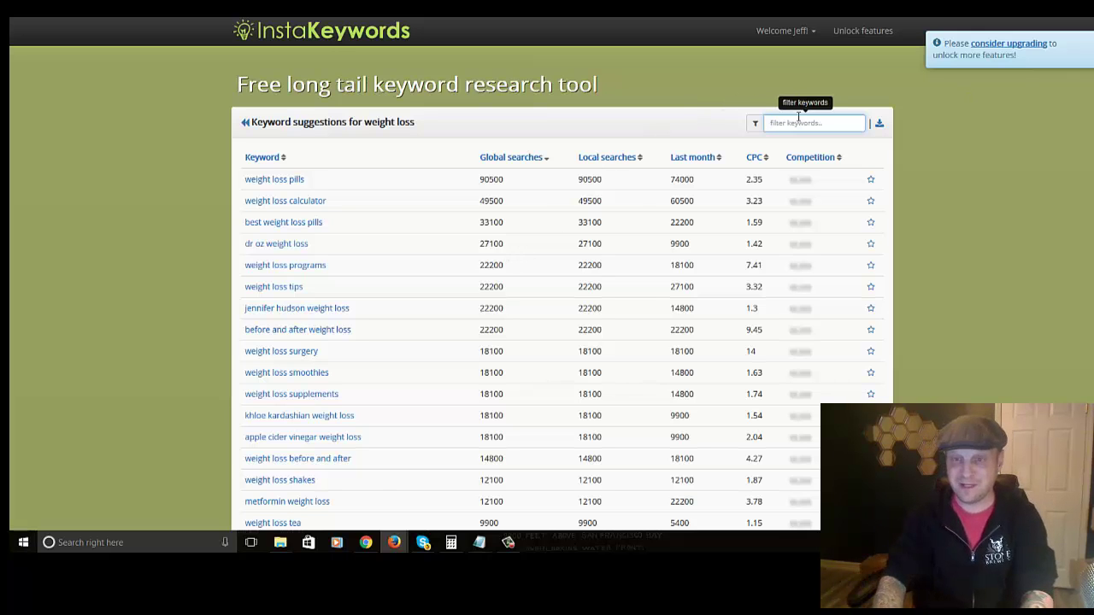
{"action": "type", "text": "mama"}
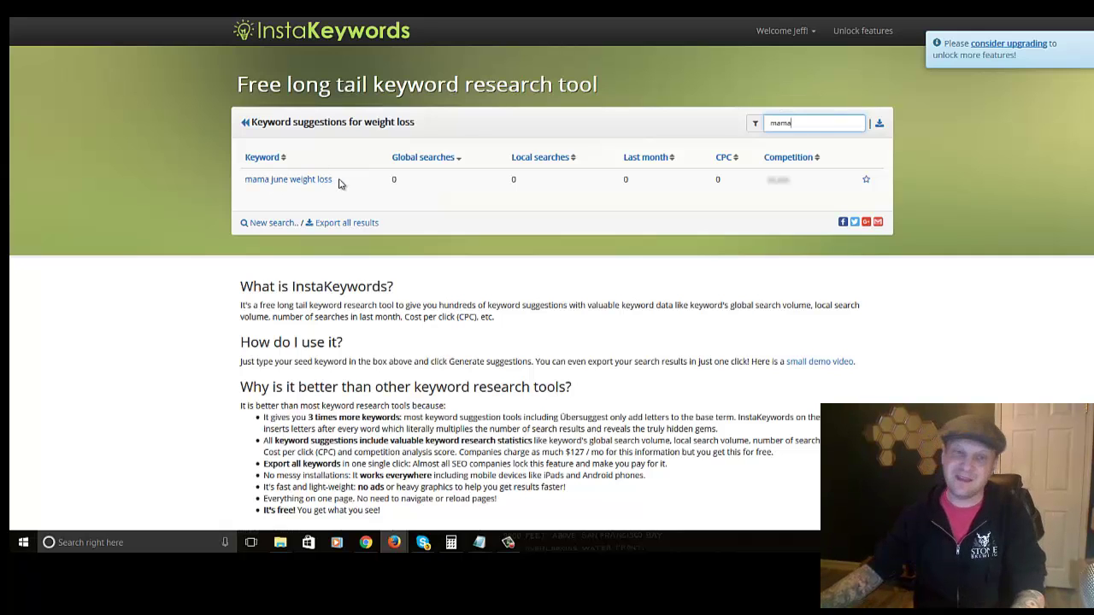
{"action": "key", "text": "ctrl+a"}
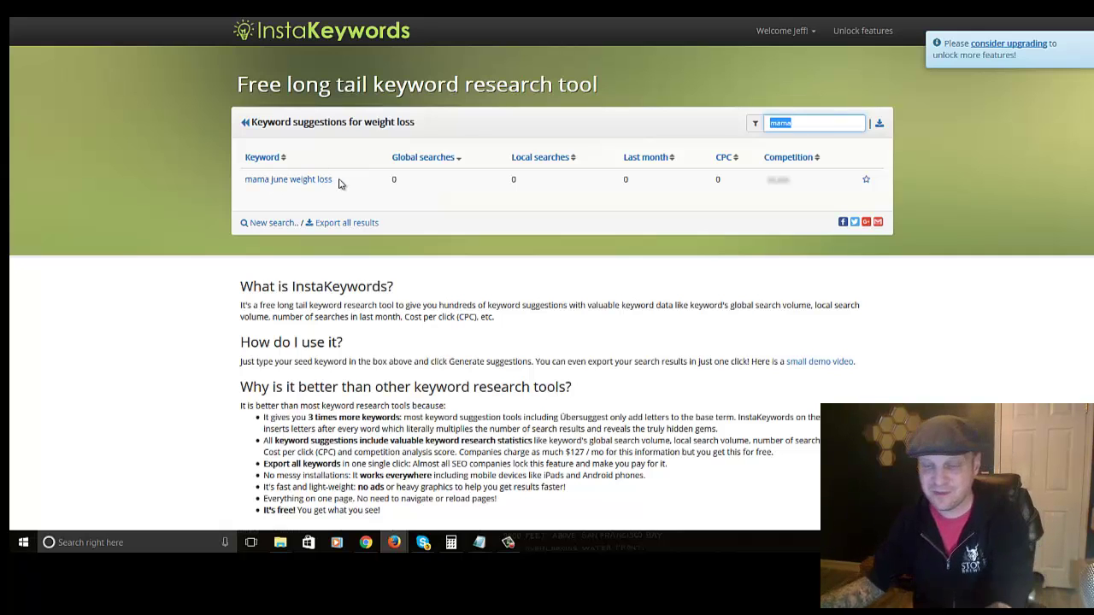
{"action": "key", "text": "BackSpace"}
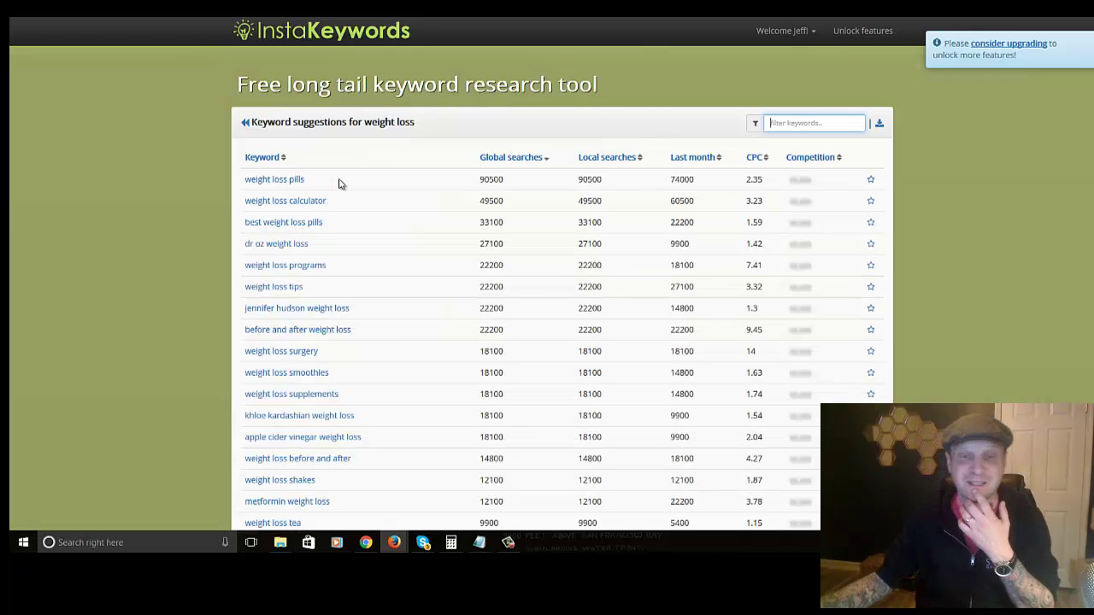
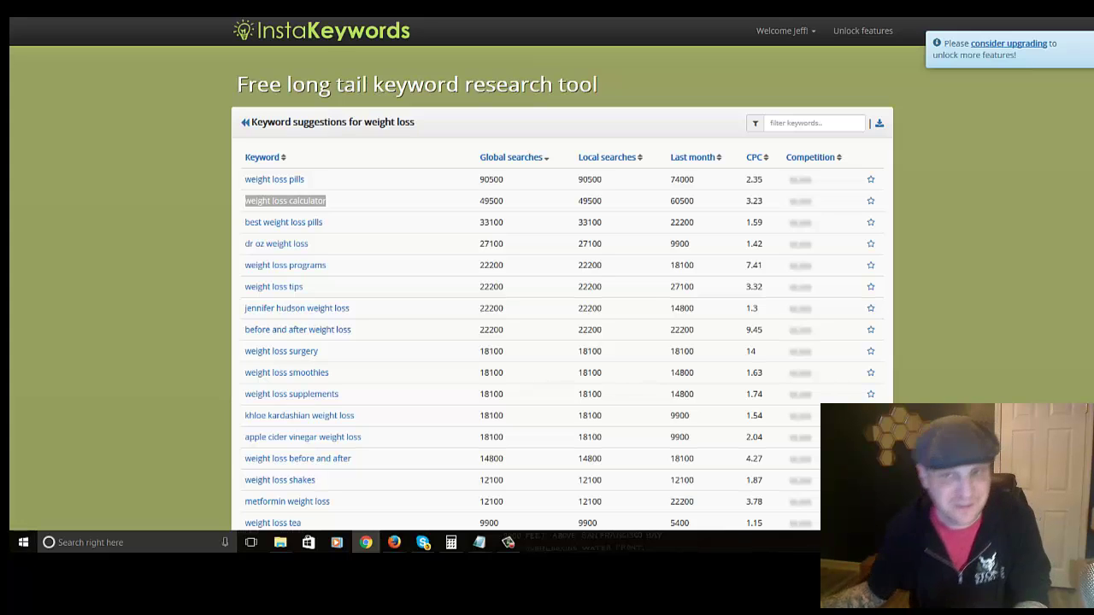
Step: Select the "best weight loss pills" suggestion, switch to the Chrome window, and return to the InstaKeywords list
{"action": "left_click", "coordinate": [332, 230]}
{"action": "triple_click", "coordinate": [250, 229]}
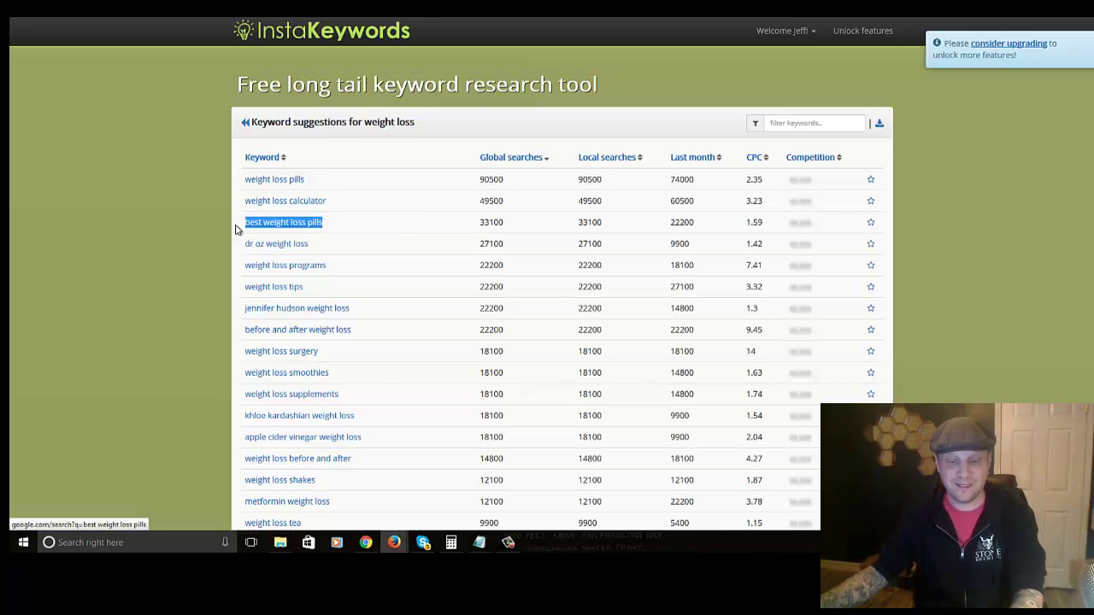
{"action": "key", "text": "alt+Tab"}
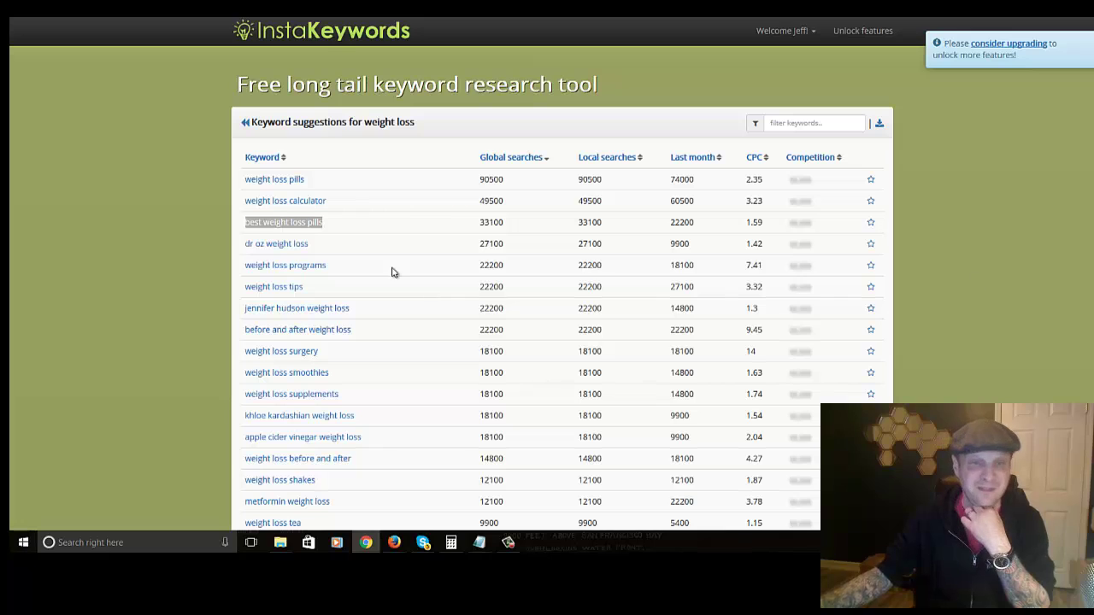
{"action": "left_click", "coordinate": [401, 232]}
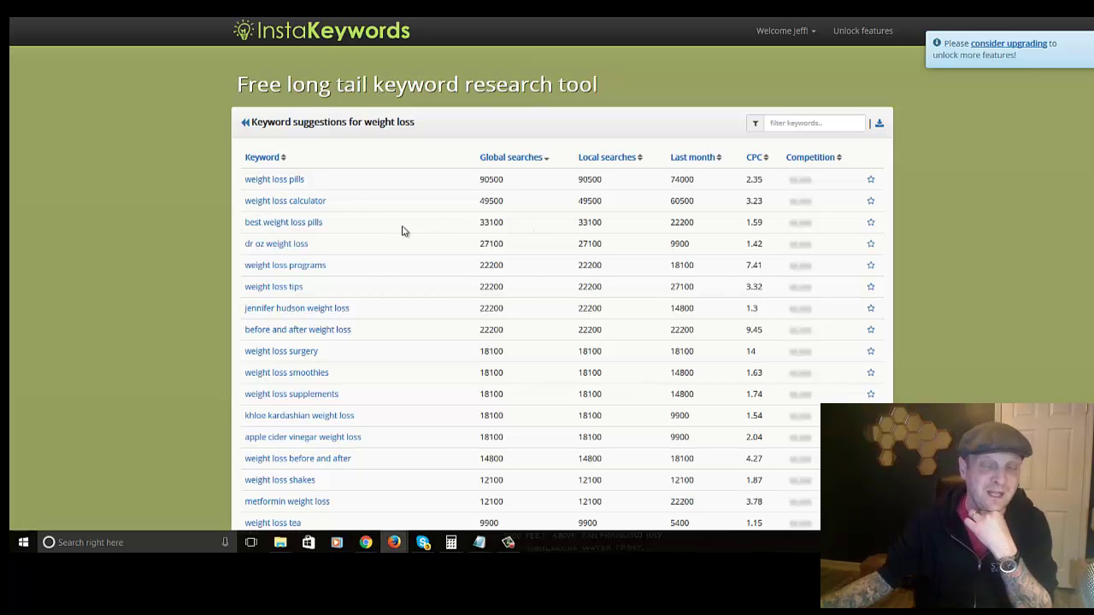
Step: Export all weight loss keywords and open weight+loss.csv from the downloaded weight+loss.zip archive in Excel
{"action": "left_click", "coordinate": [880, 124]}
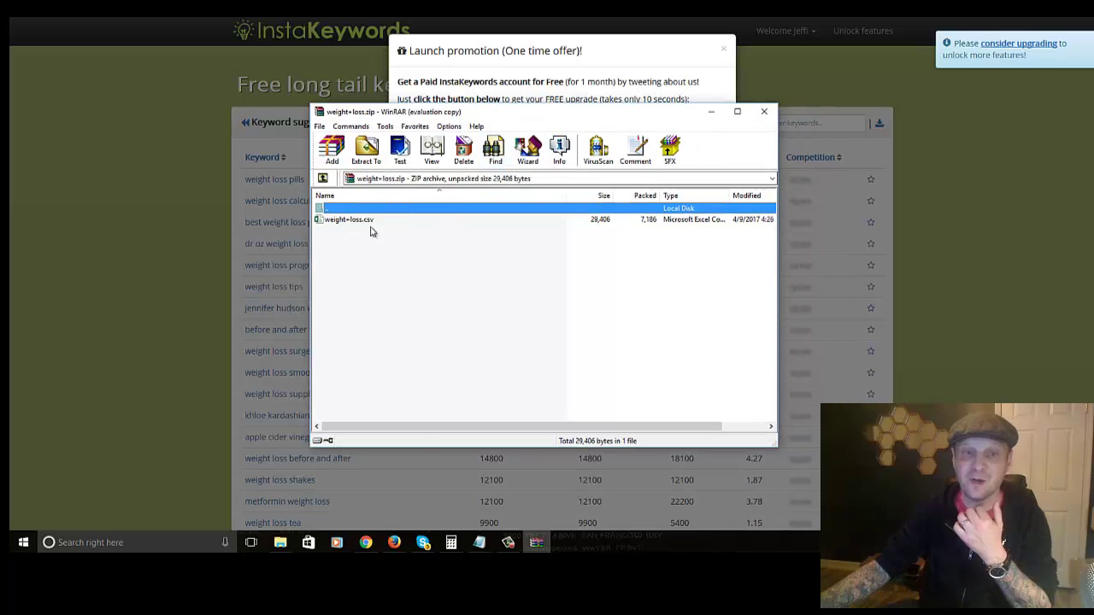
{"action": "double_click", "coordinate": [359, 221]}
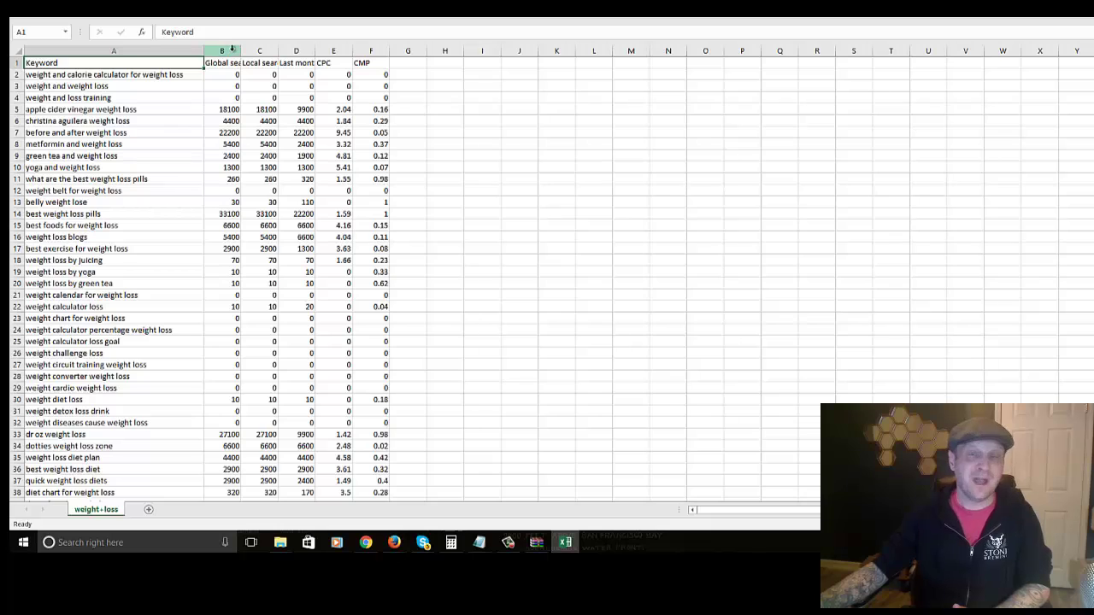
Step: Sort the exported list from A to Z by the Keyword column, keeping each keyword's search data with it
{"action": "left_click", "coordinate": [231, 50]}
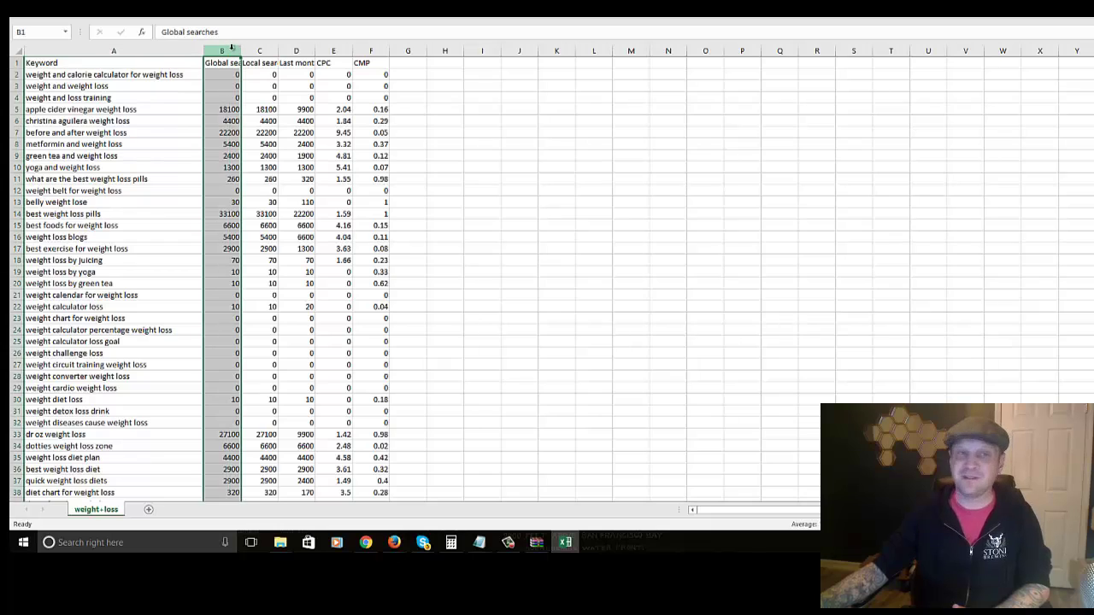
{"action": "left_click", "coordinate": [142, 50]}
{"action": "left_click", "coordinate": [1013, 16]}
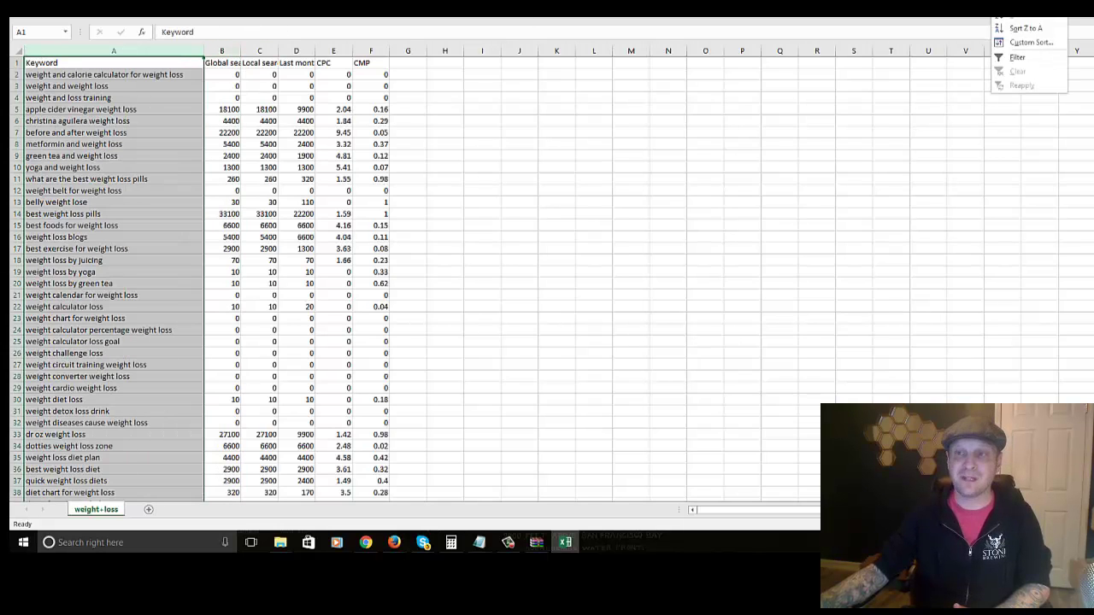
{"action": "left_click", "coordinate": [1013, 21]}
{"action": "left_click", "coordinate": [432, 340]}
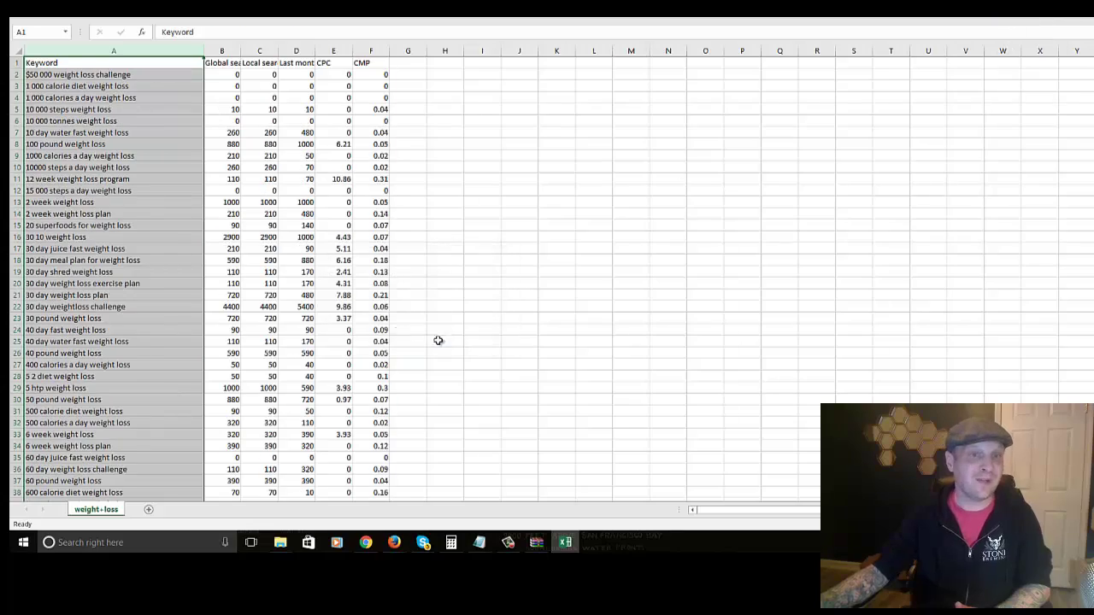
Step: Look over the sorted keyword sheet and switch back to the Google results for "how to lose weight fast with exercise"
{"action": "mouse_move", "coordinate": [1089, 62]}
{"action": "left_mouse_down"}
{"action": "mouse_move", "coordinate": [1089, 74]}
{"action": "mouse_move", "coordinate": [1089, 62]}
{"action": "left_mouse_up"}
{"action": "left_click", "coordinate": [94, 133]}
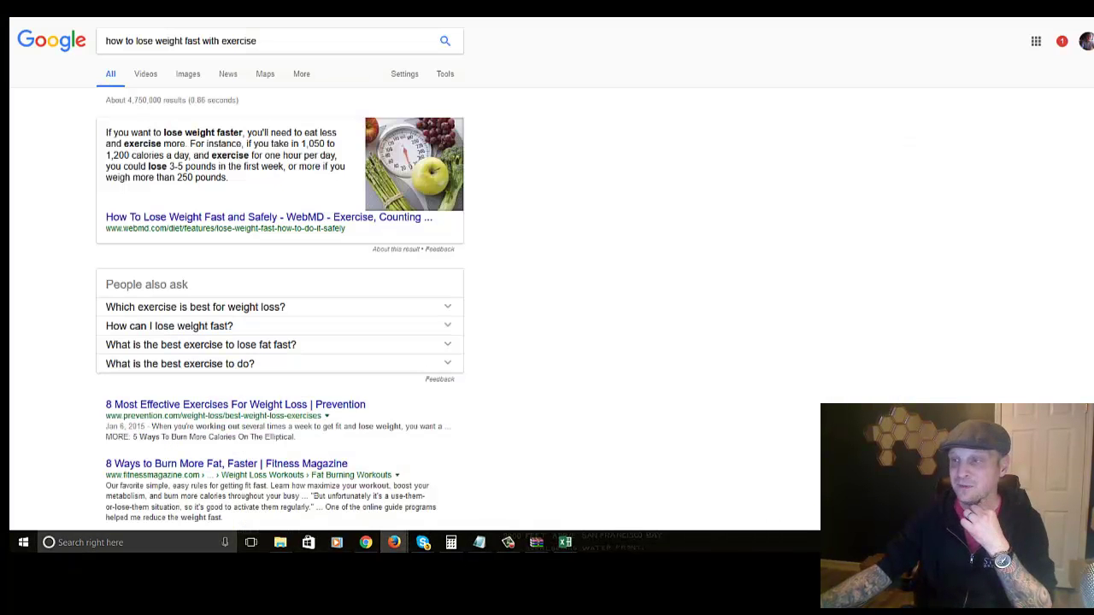
{"action": "key", "text": "alt+Tab"}
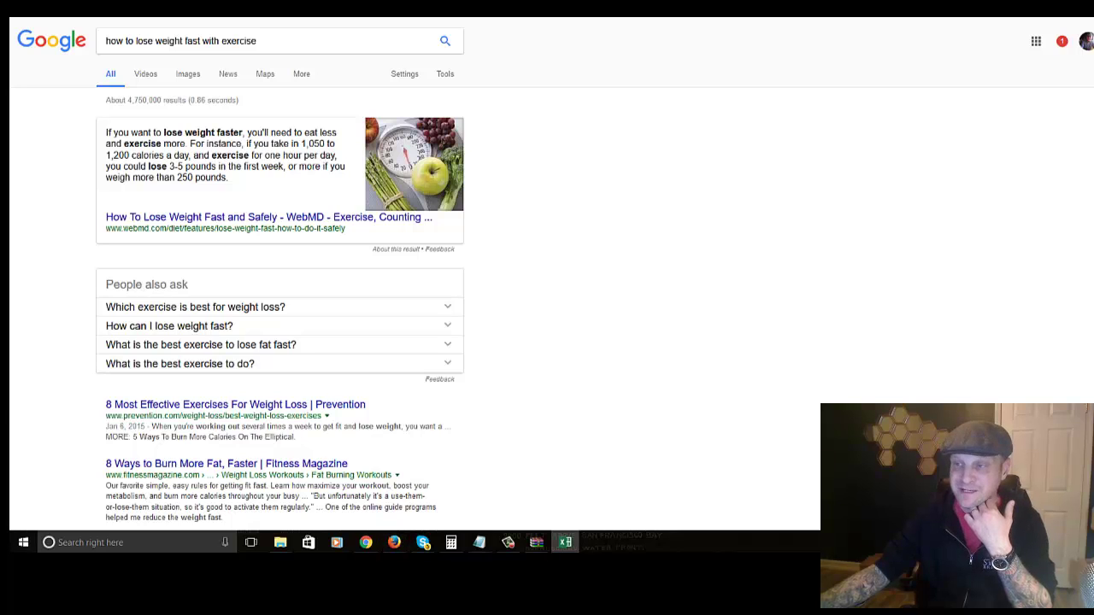